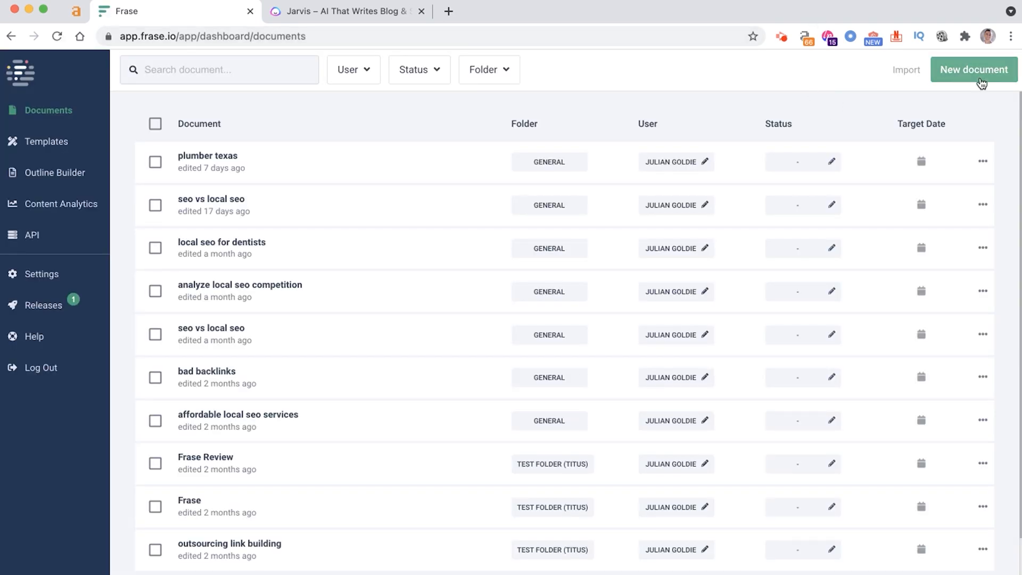
Create a new content document in the General folder for the search query "manifestation for money".
click(973, 70)
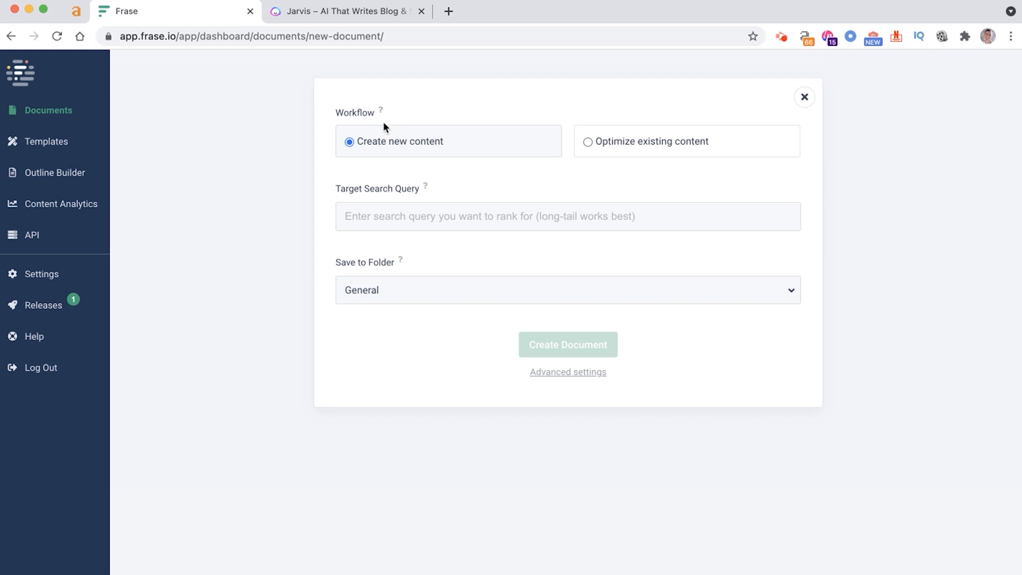
click(380, 214)
text(manifestation for money)
click(552, 346)
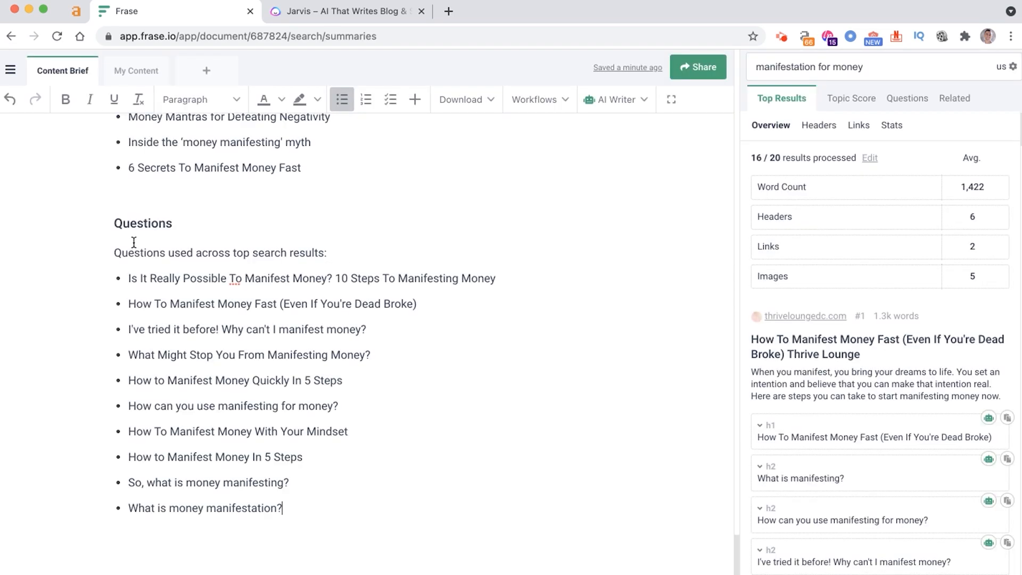
Copy the full list of questions used across top search results from the content brief.
drag(117, 227, 198, 282)
click(153, 255)
drag(289, 508, 123, 282)
key(super+c)
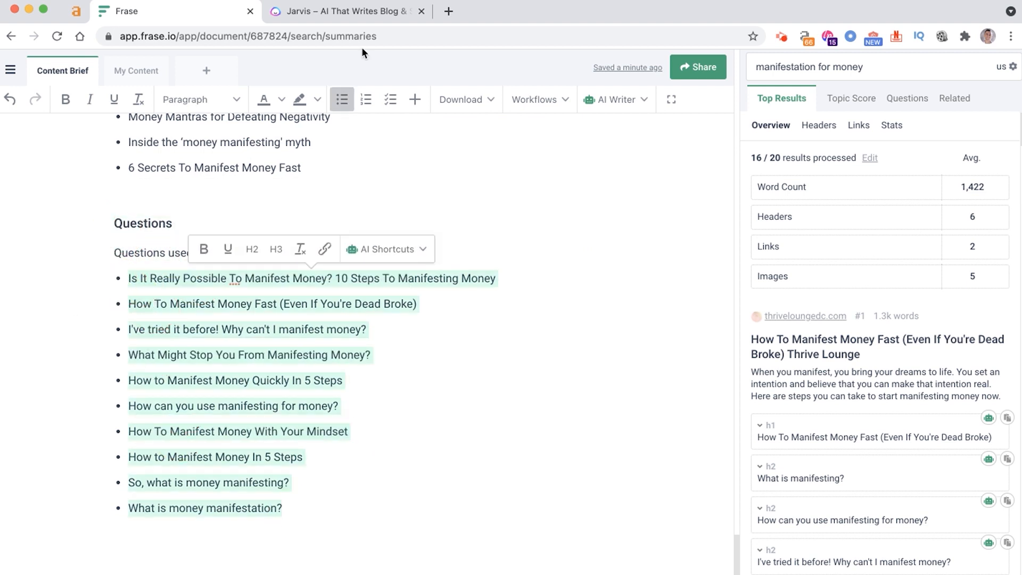
Switch to Jarvis, start a long-form assistant document from scratch, and paste the copied questions into it.
click(341, 11)
click(823, 81)
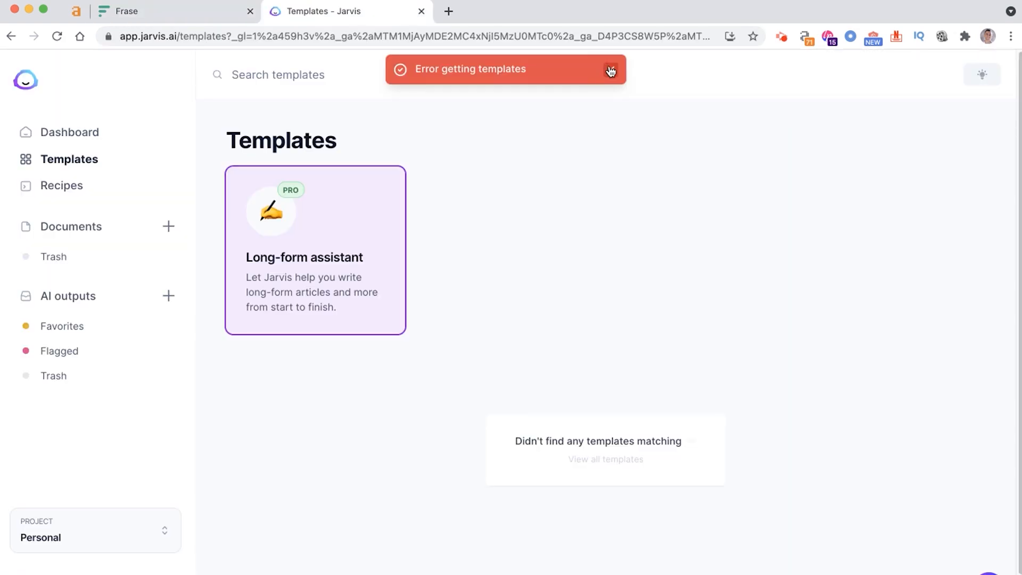
click(339, 240)
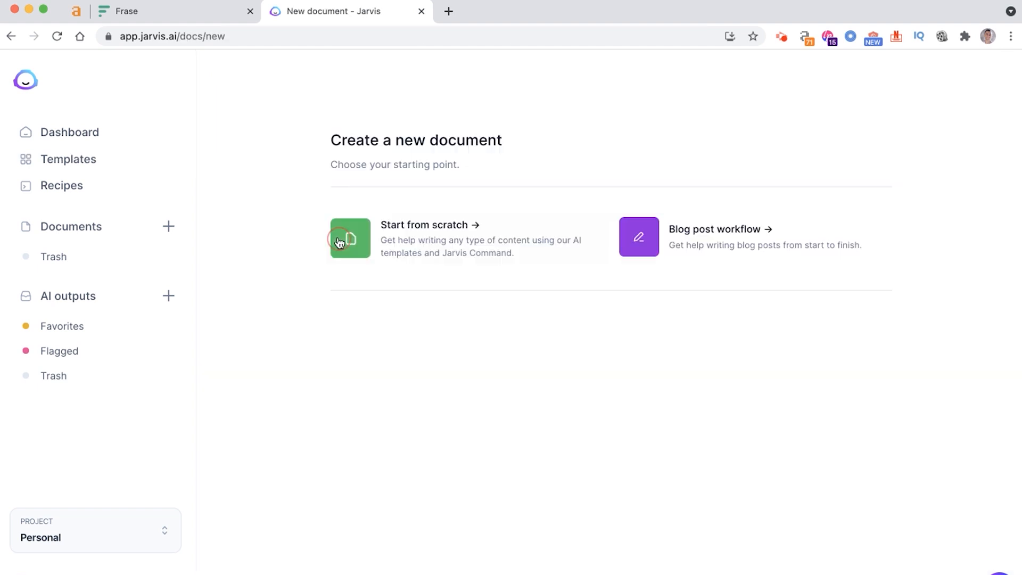
click(438, 228)
click(486, 183)
key(super+v)
Remove the bullet list formatting from all the pasted questions.
click(410, 147)
key(super+Left)
key(super+slash)
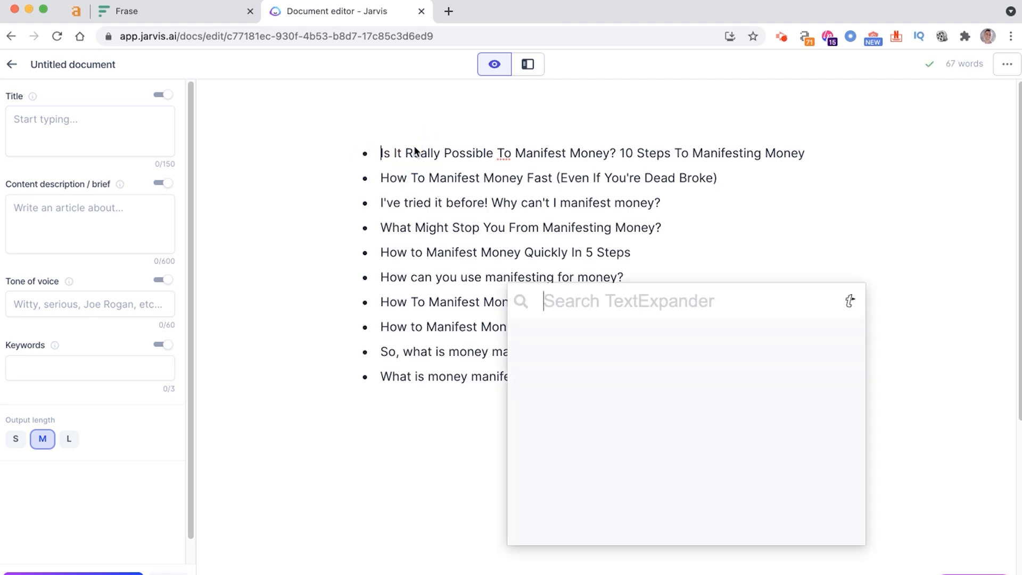
key(Escape)
key(super+a)
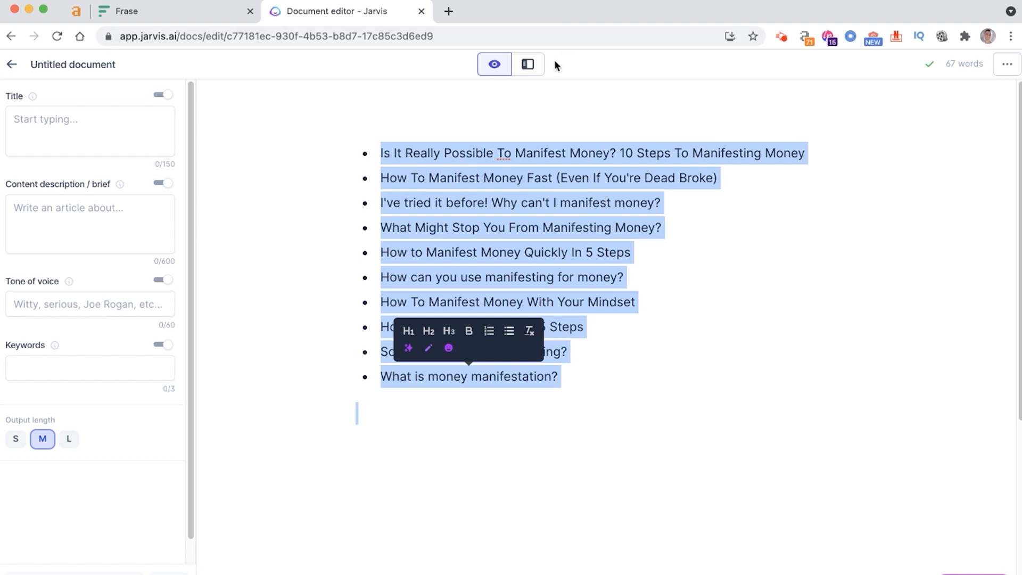
click(509, 330)
click(520, 294)
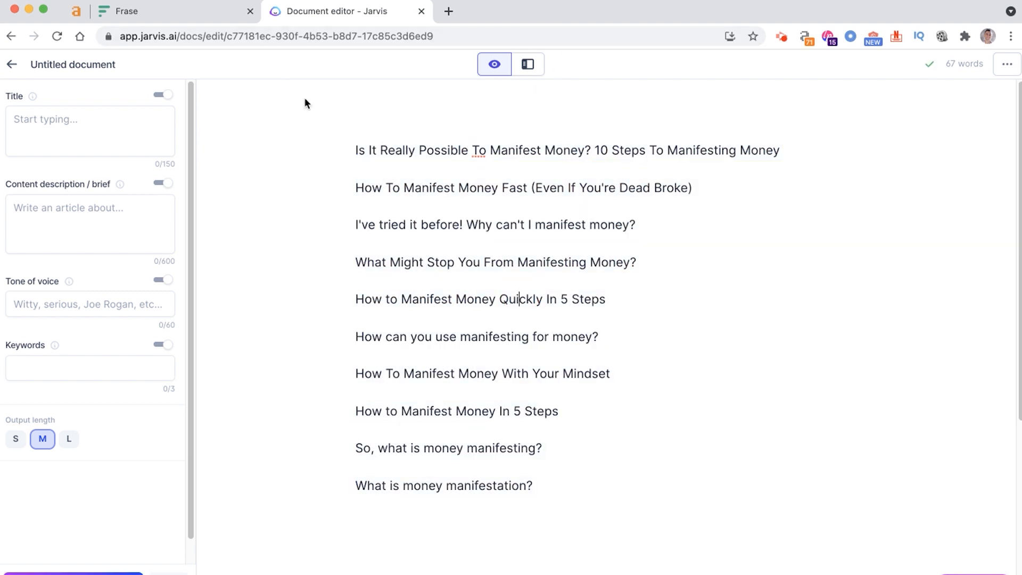
Format all the question lines, from "Is It Really Possible To Manifest Money?" to "What is money manifestation?", as H2 headings.
triple_click(389, 158)
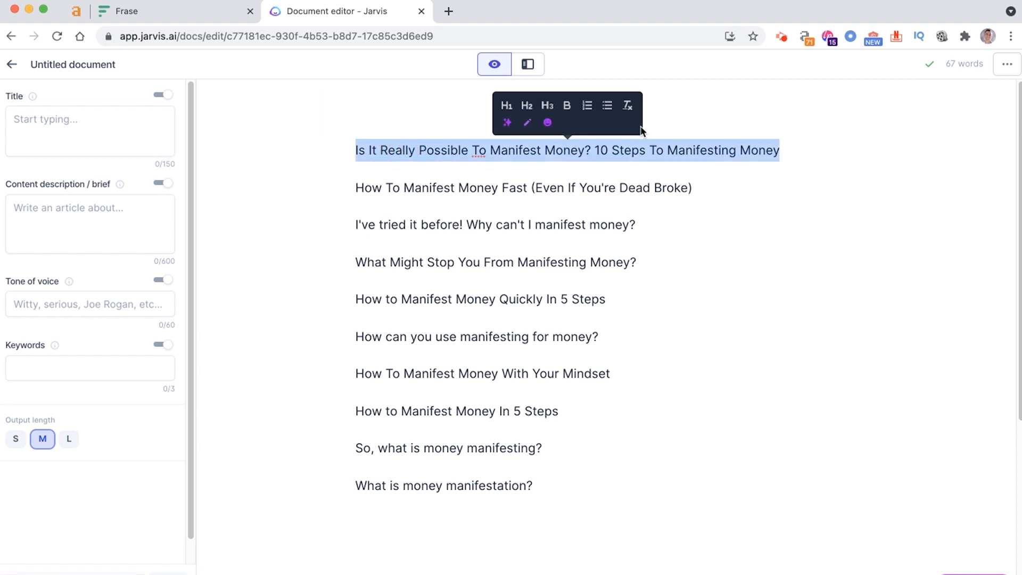
click(527, 105)
triple_click(450, 180)
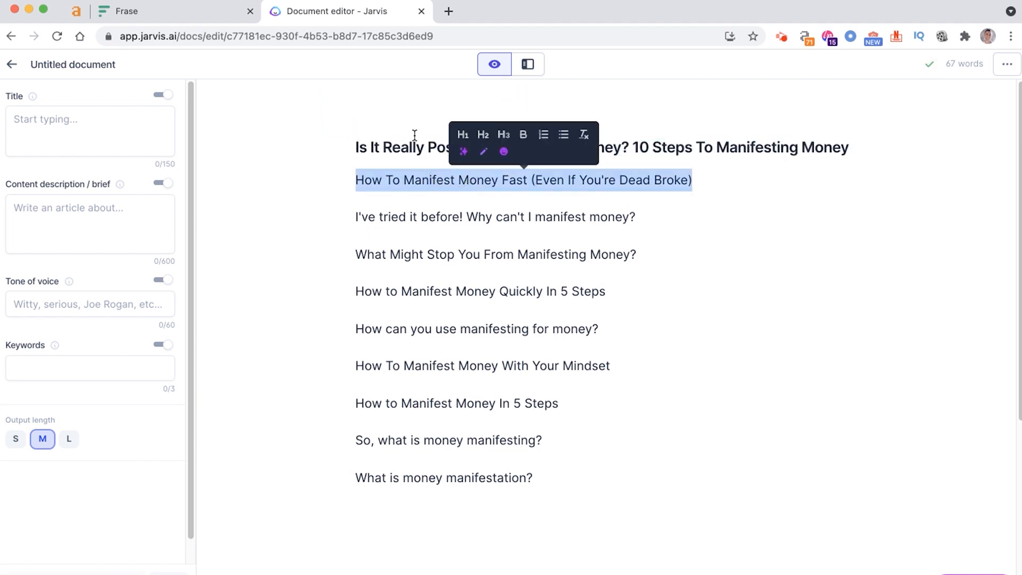
click(483, 135)
triple_click(457, 213)
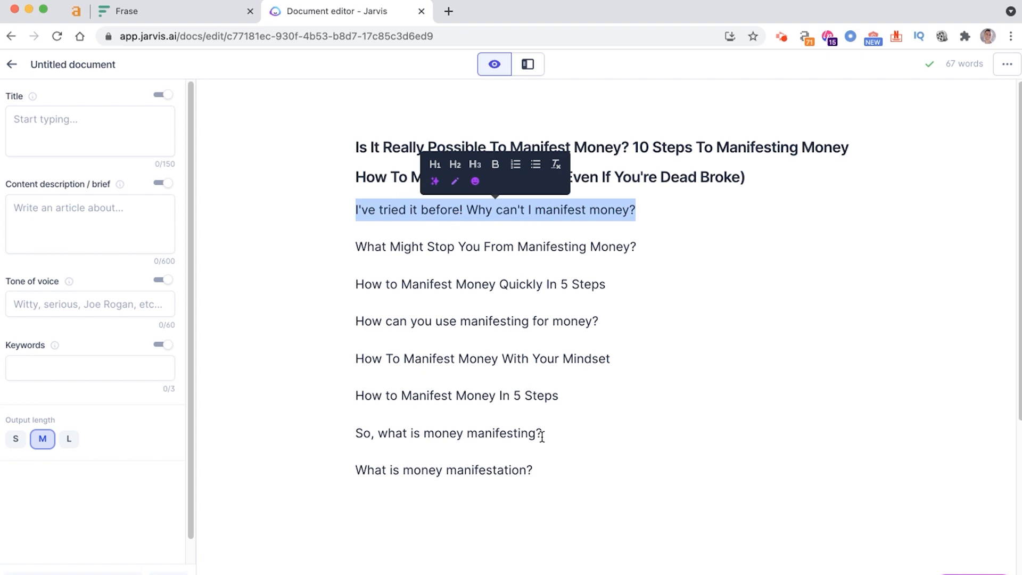
drag(545, 470, 344, 213)
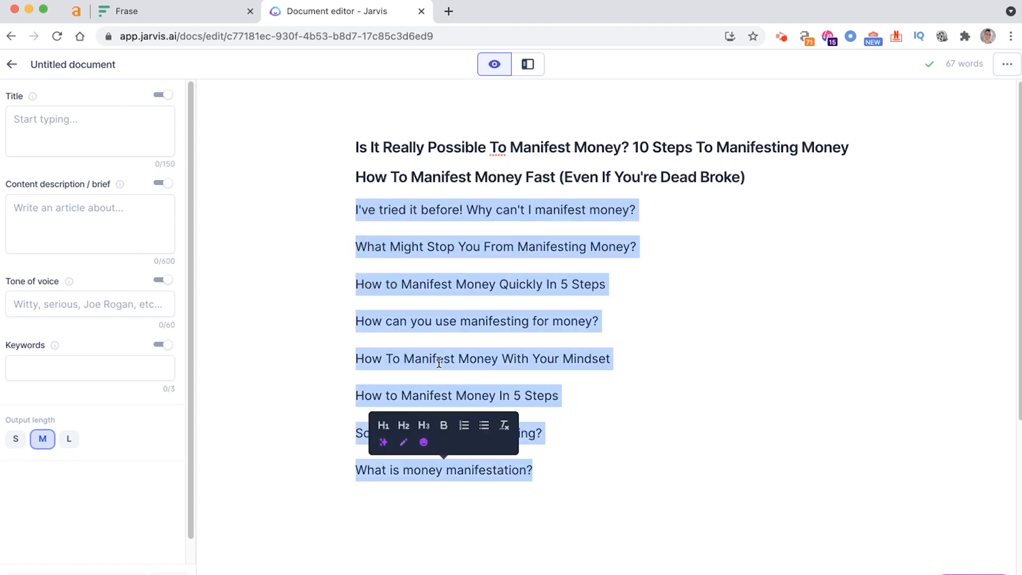
click(403, 425)
Insert empty lines between the H2 headings throughout the document to make room for body text.
click(480, 207)
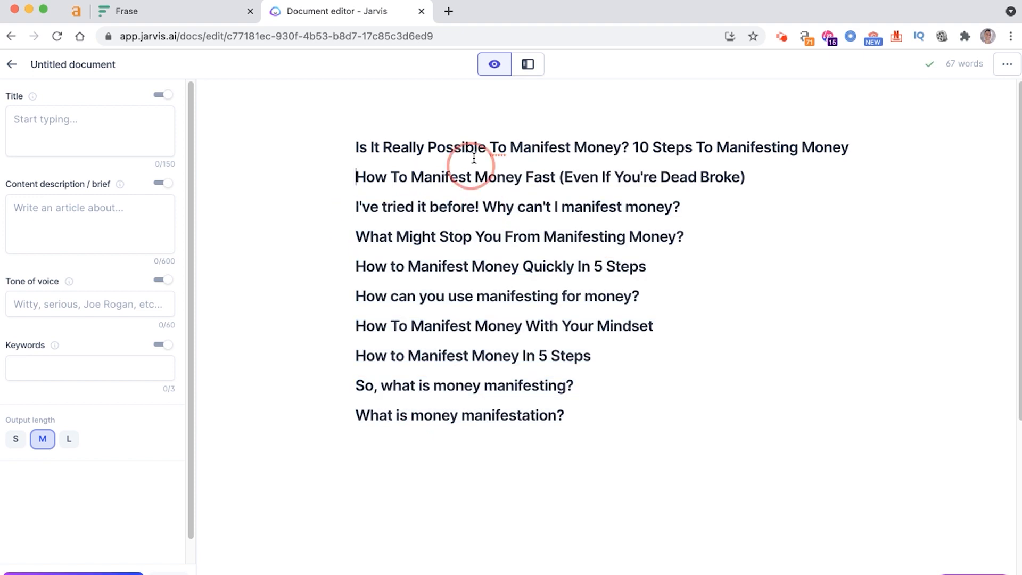
key(Return)
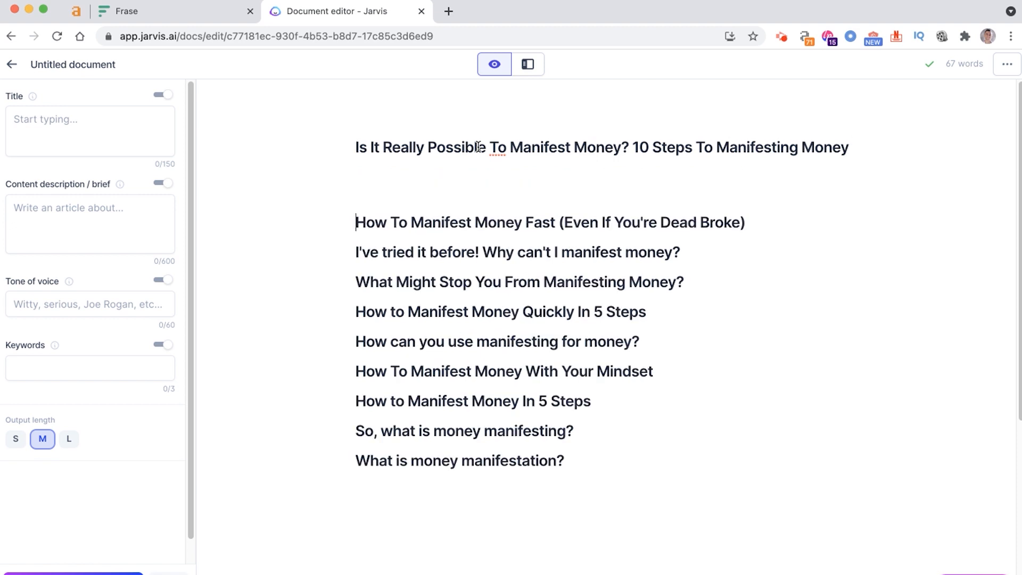
key(Return)
key(Down)
key(End)
key(Return)
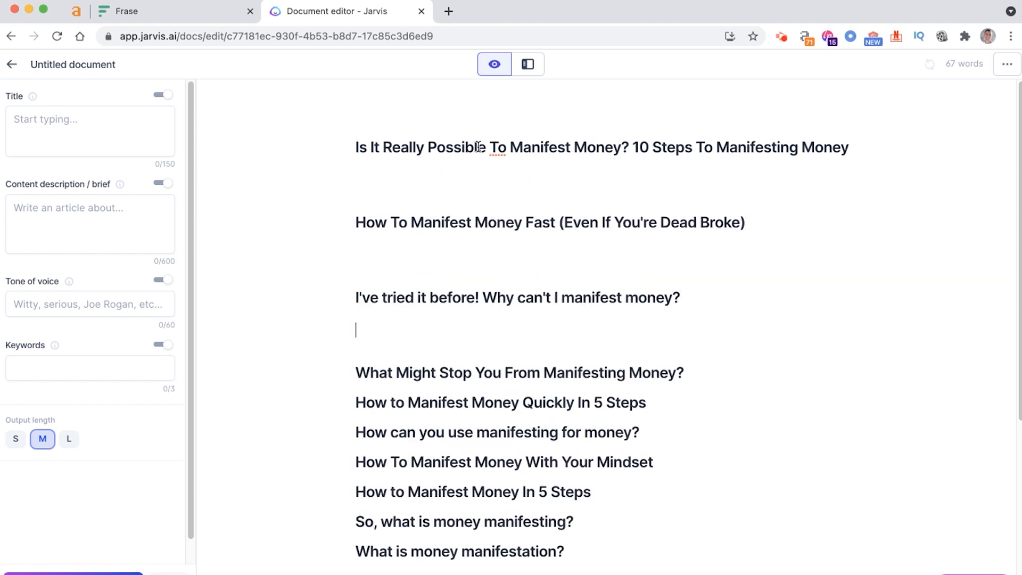
key(Return)
key(Down)
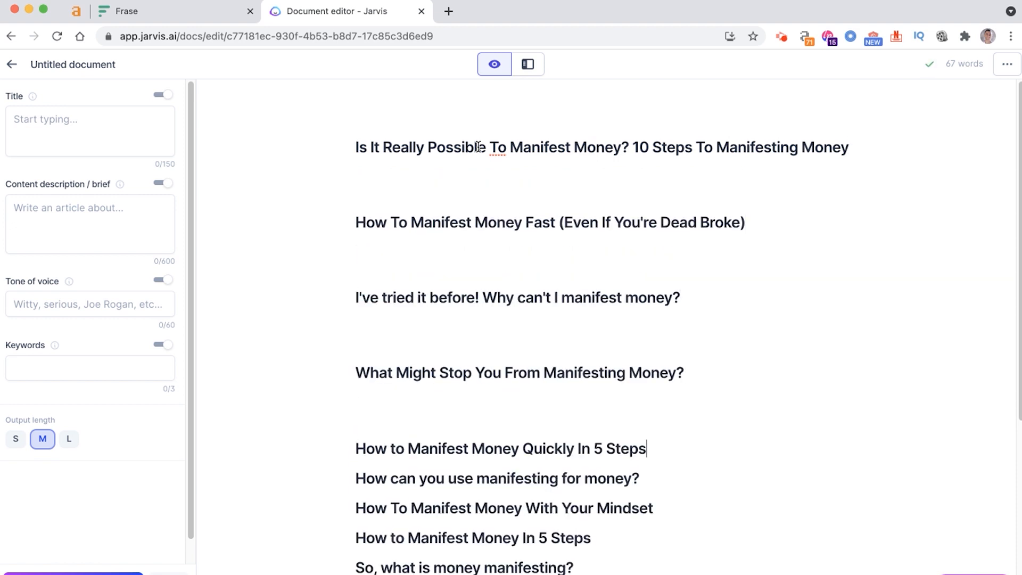
key(Return)
key(Down)
key(End)
key(Return)
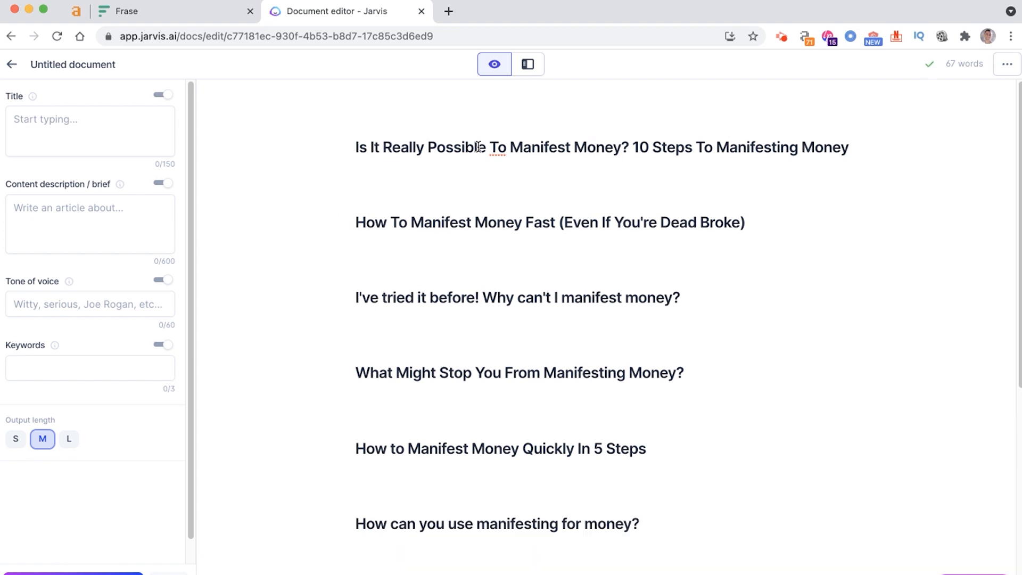
key(Down)
key(End)
key(Return)
key(Down)
key(Down)
key(Return)
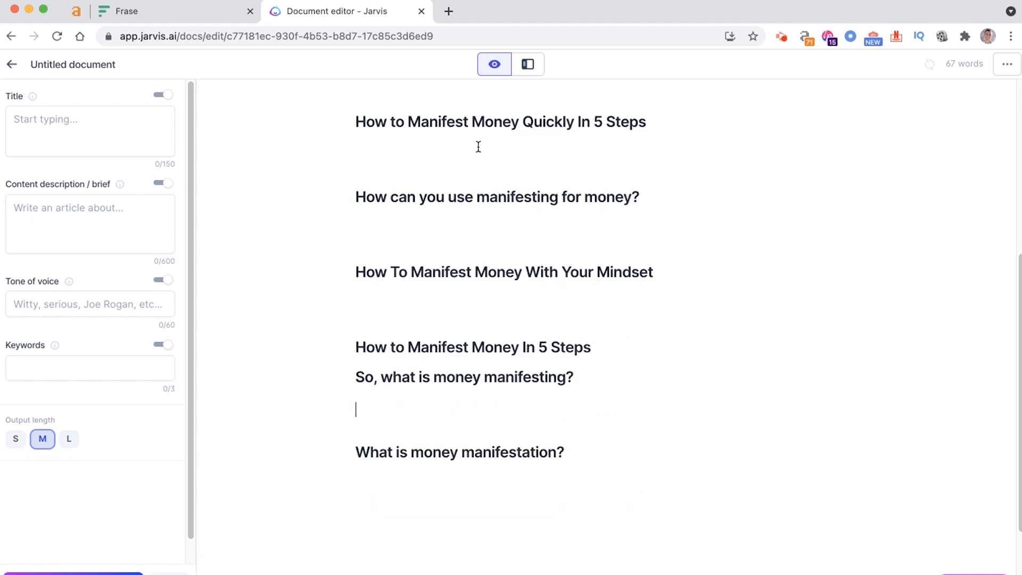
key(Return)
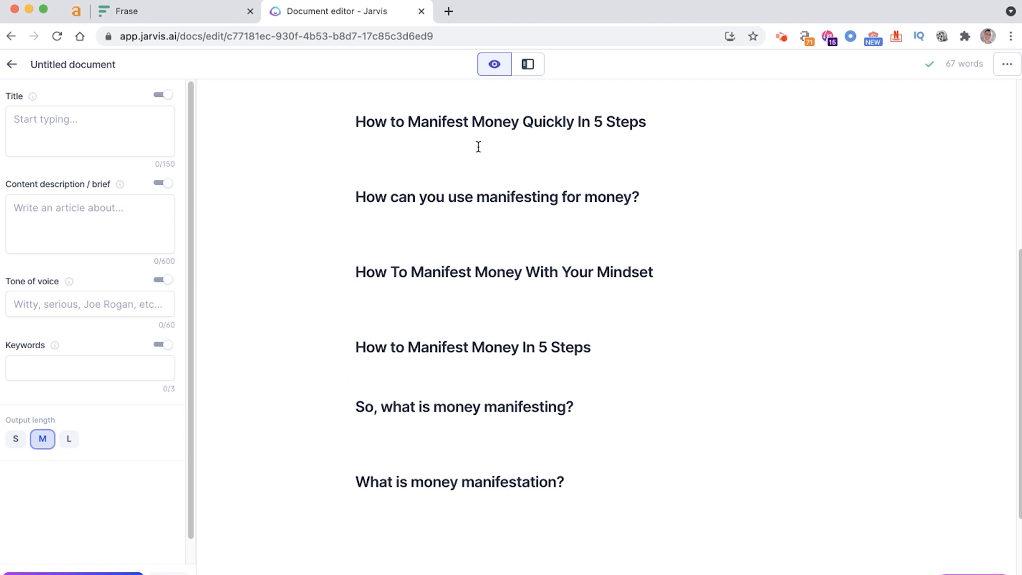
click(444, 537)
Take the target keyword from the Ahrefs overview and add "manifestation for money" to the Jarvis document's keywords.
scroll(422, 180, up, 6)
click(78, 365)
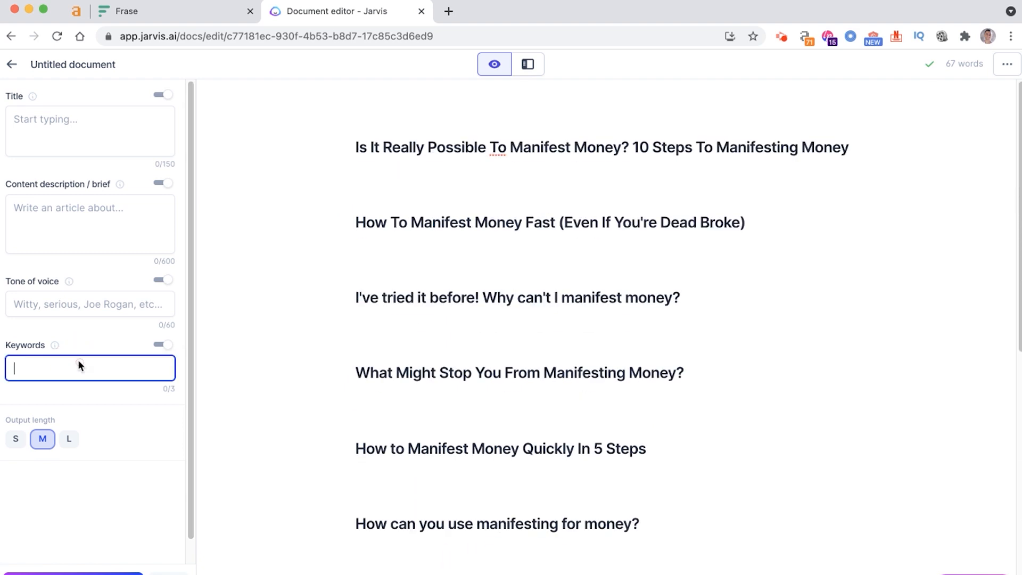
click(76, 11)
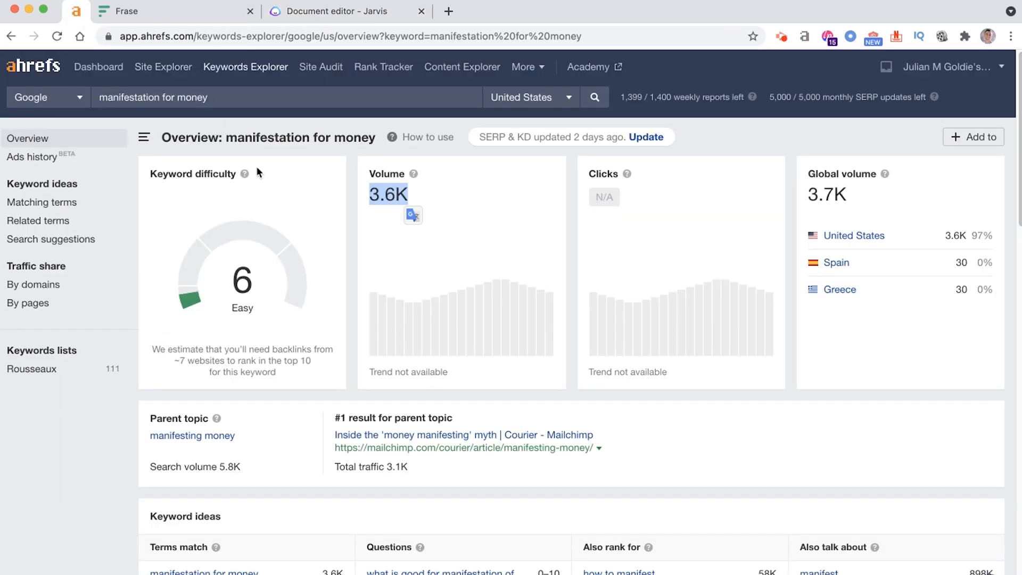
double_click(274, 137)
key(shift+alt+Right)
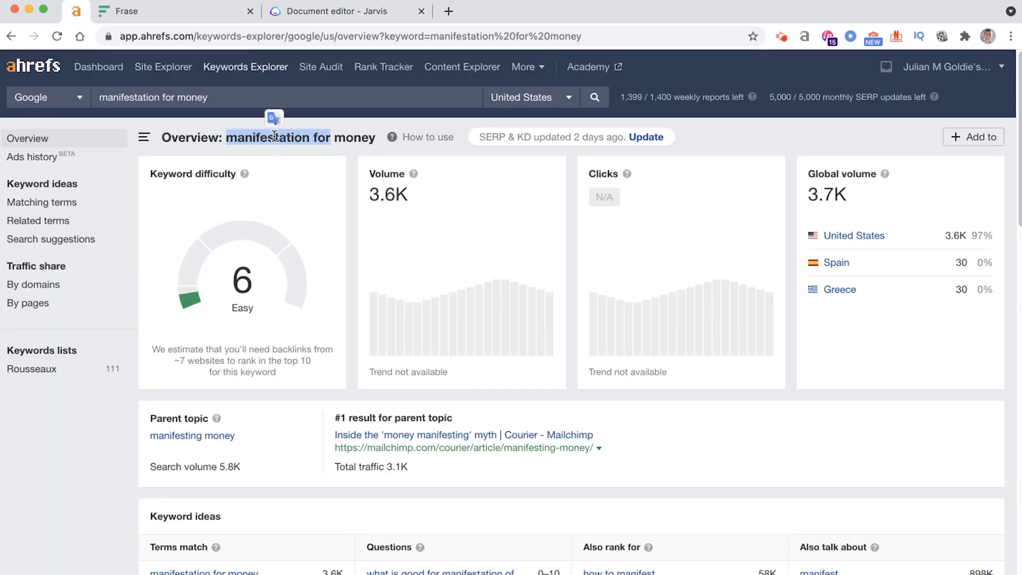
key(shift+alt+Right)
key(ctrl+shift+Tab)
text(manifestation for money)
key(Return)
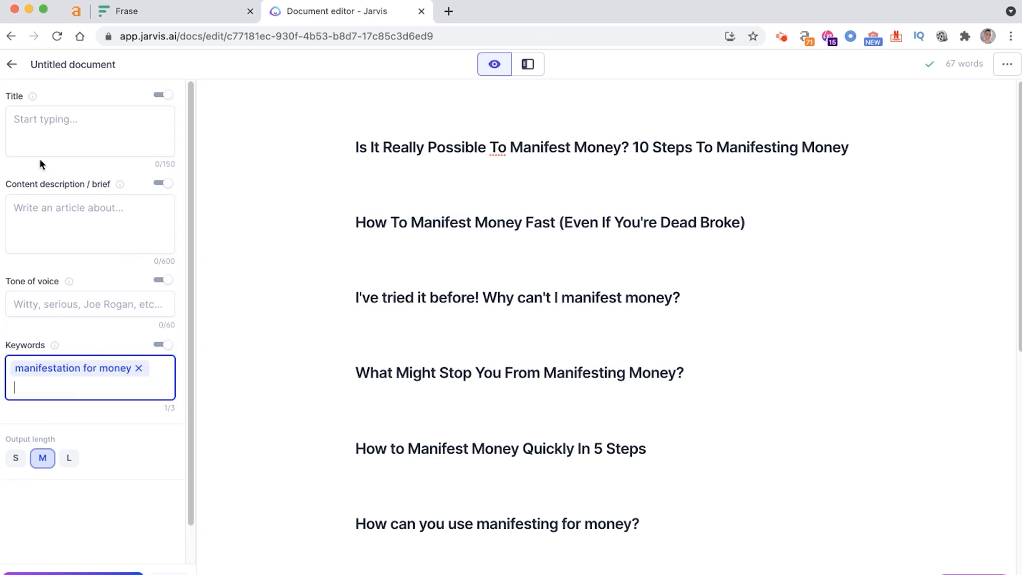
Copy all the headings from the document and paste them into the content description / brief.
click(347, 219)
key(super+a)
key(super+c)
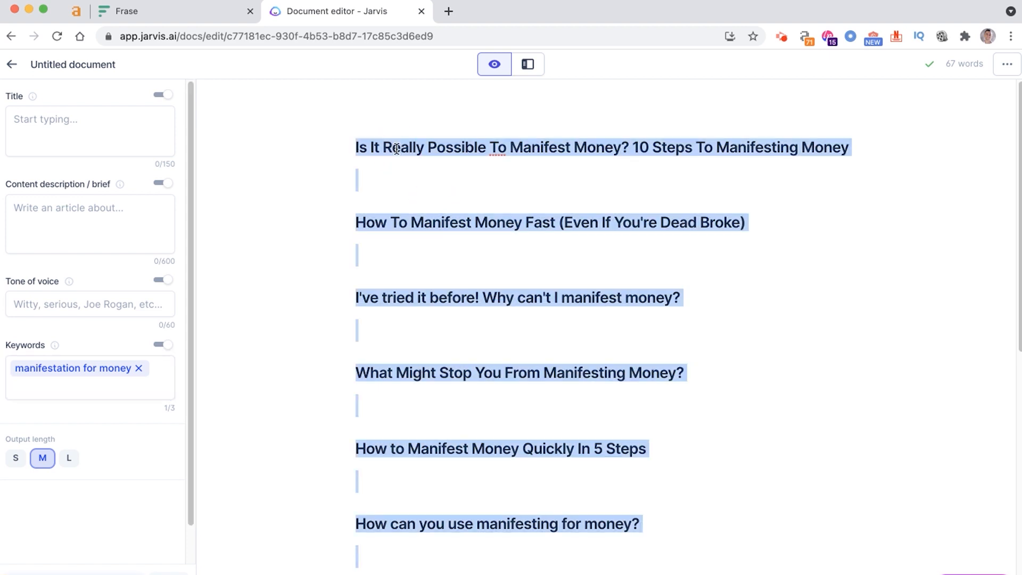
click(96, 233)
key(super+v)
scroll(96, 213, up, 3)
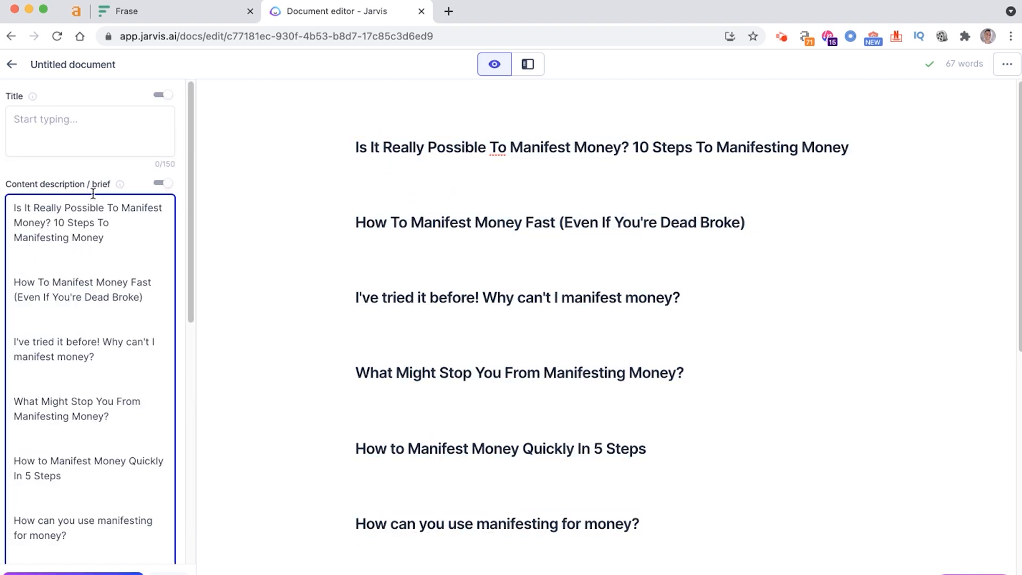
Set the content title to "Everything you need to know about manifestation for money".
click(83, 135)
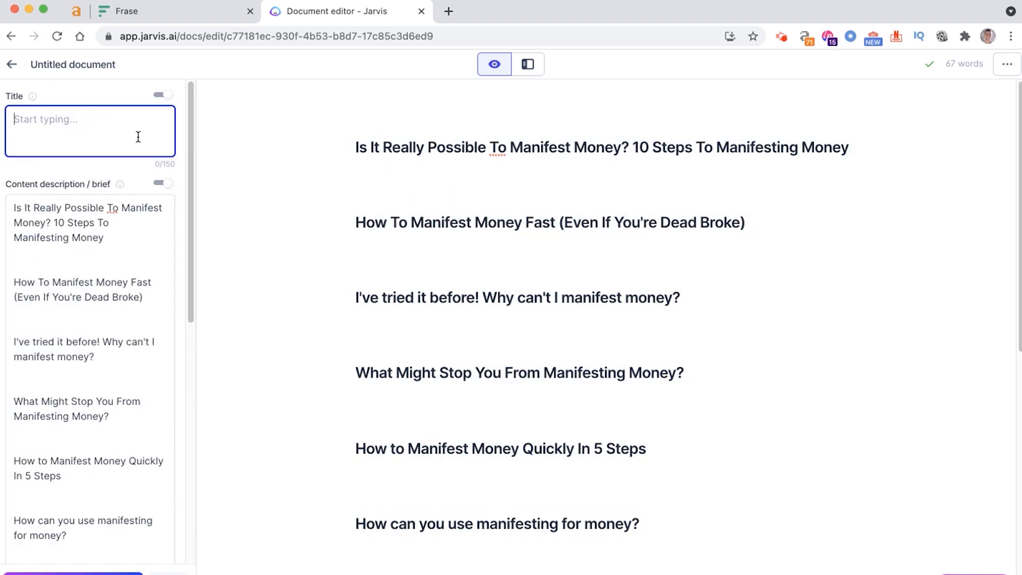
click(76, 10)
click(330, 10)
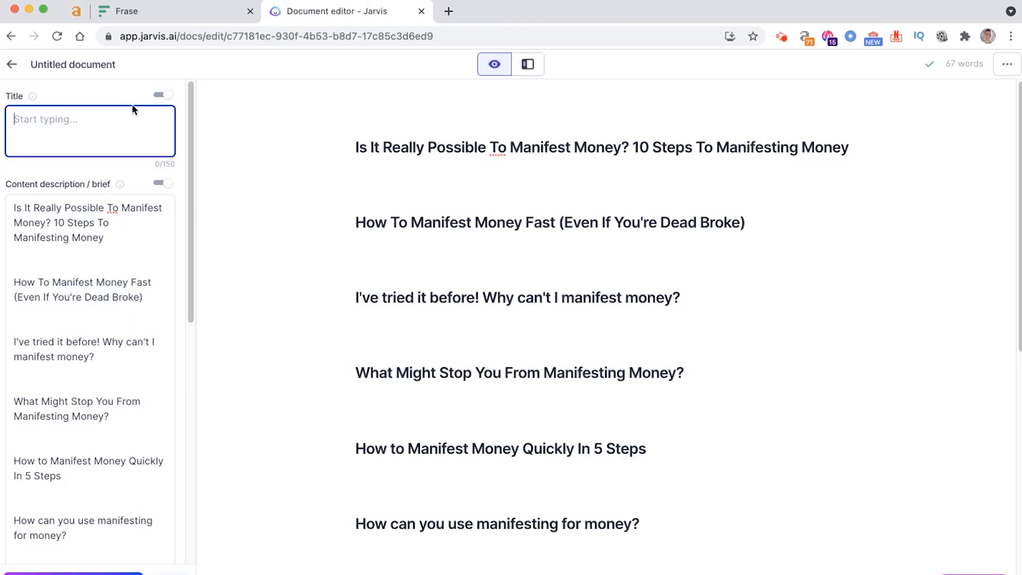
text(Everything you ne)
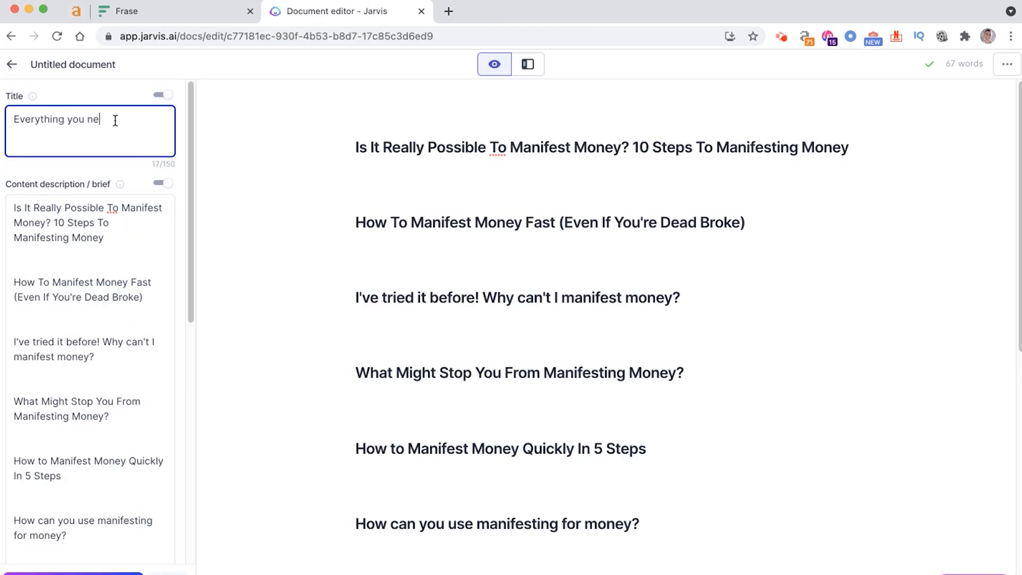
text(ed to know about)
text(manifestation for money)
Rename the untitled document as "Everything you need to know about manifestation for money" in its document settings and save.
click(75, 65)
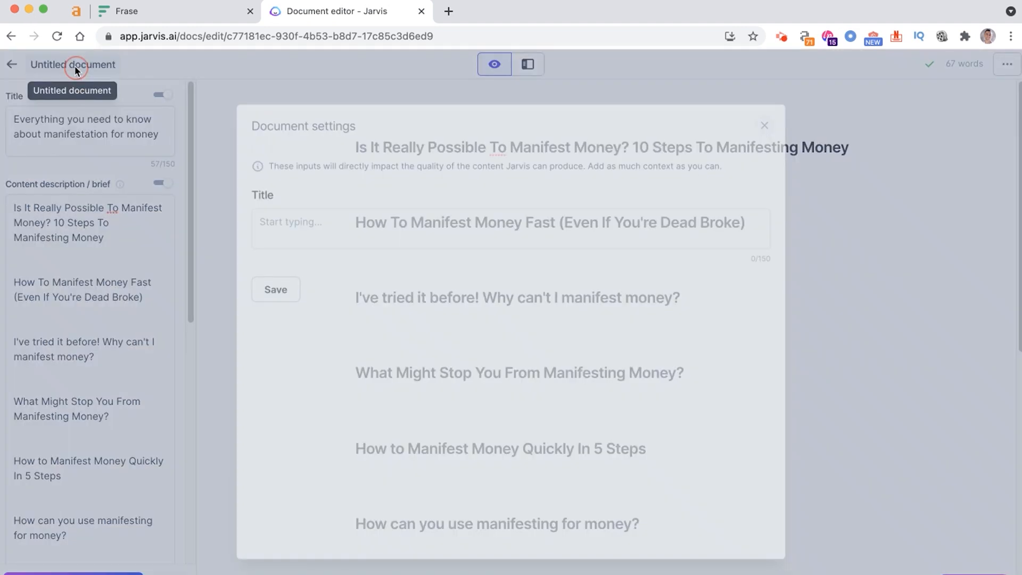
triple_click(293, 221)
click(277, 290)
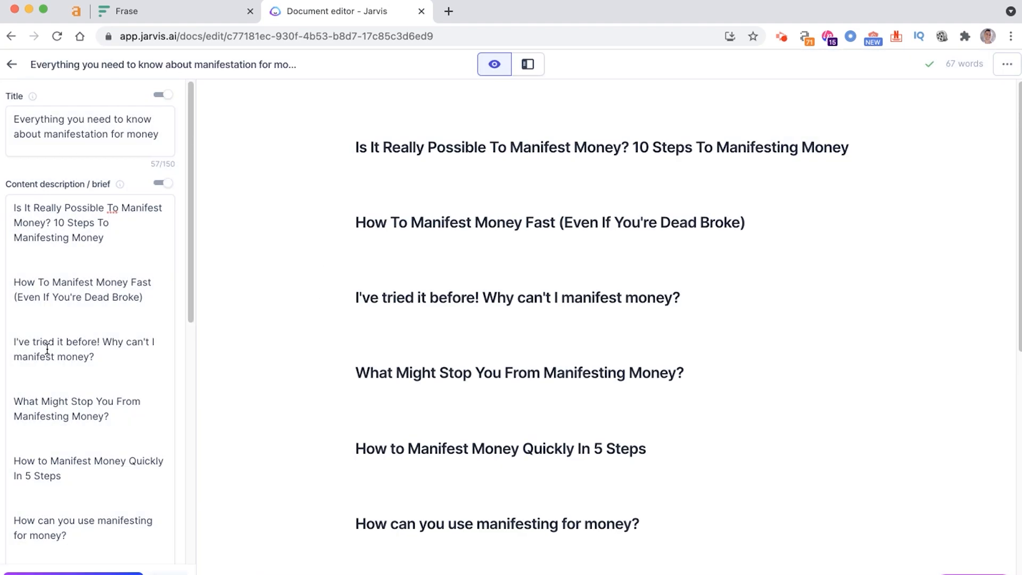
Check the target word count in the Frase brief, and generate text in the Jarvis document with output length L.
scroll(47, 349, down, 10)
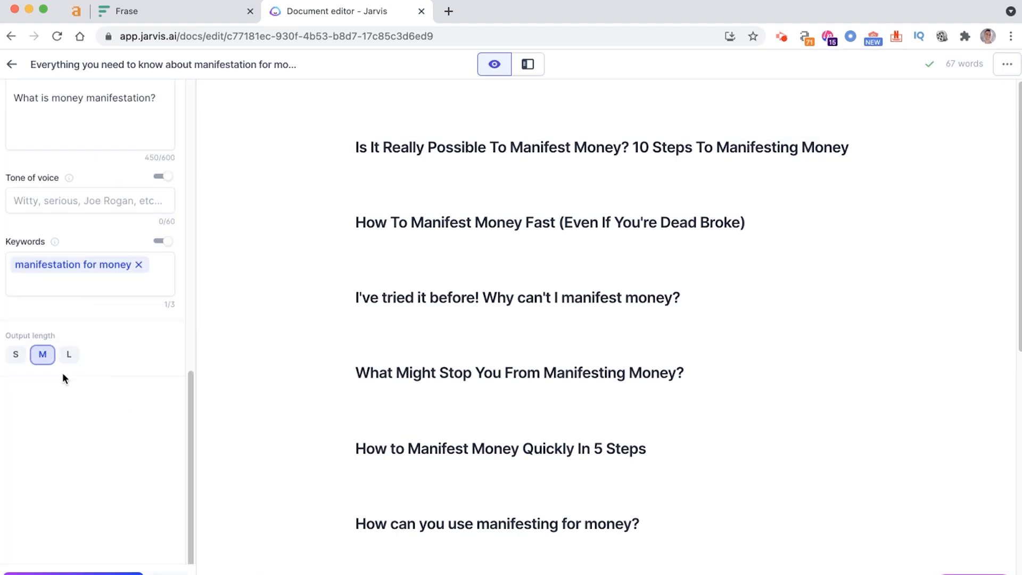
click(156, 16)
scroll(420, 381, up, 15)
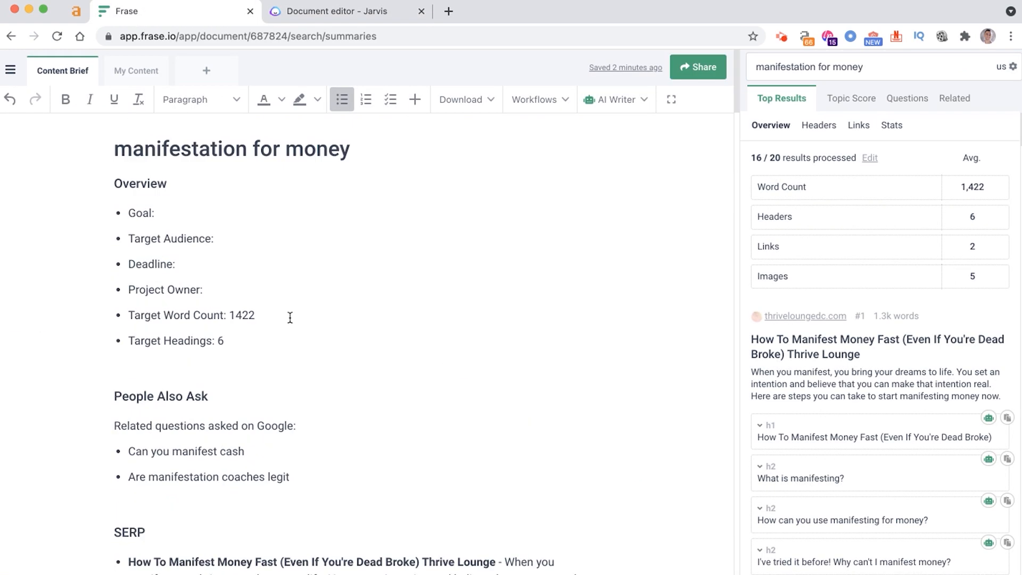
triple_click(241, 318)
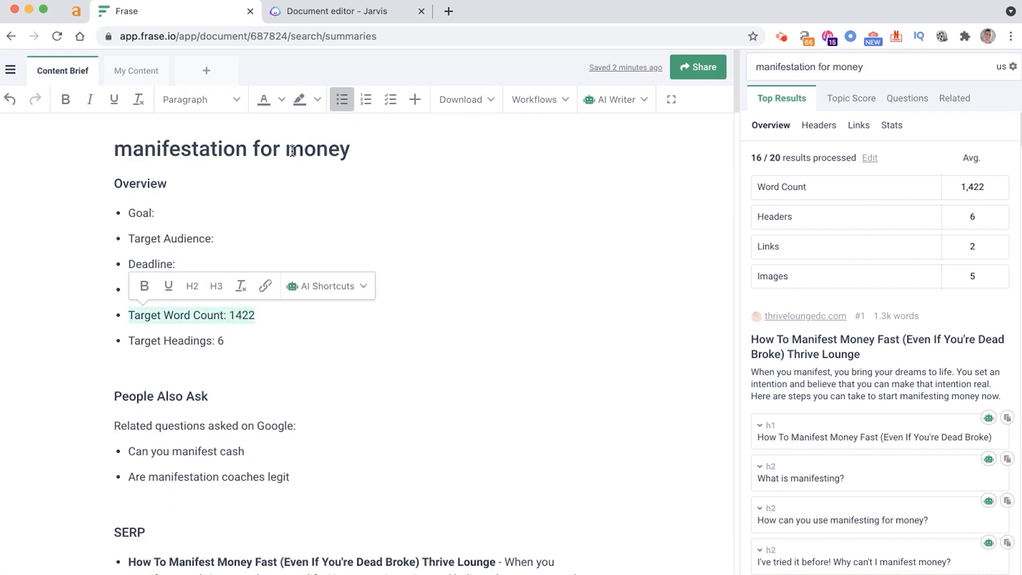
click(386, 21)
click(69, 355)
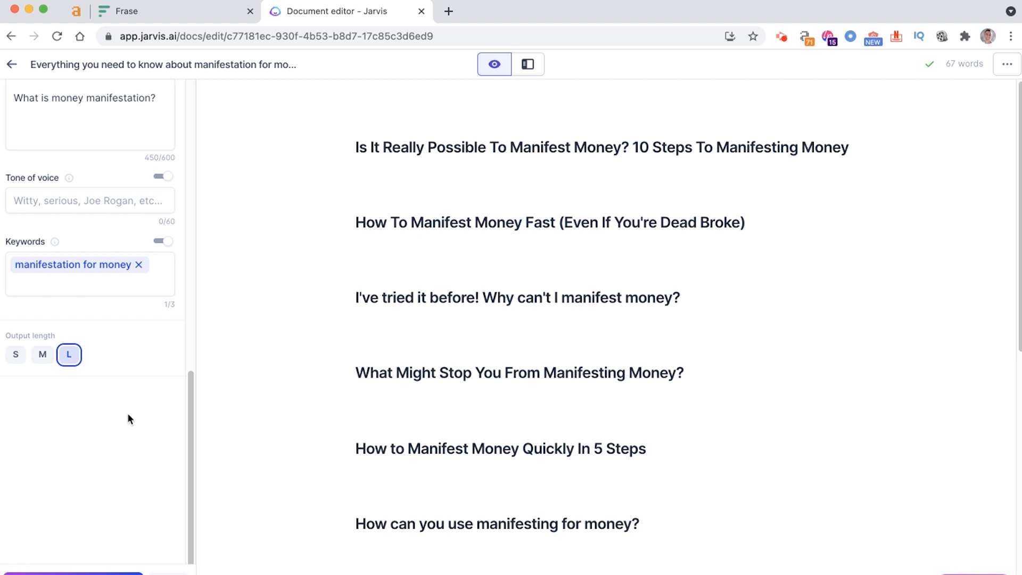
click(62, 571)
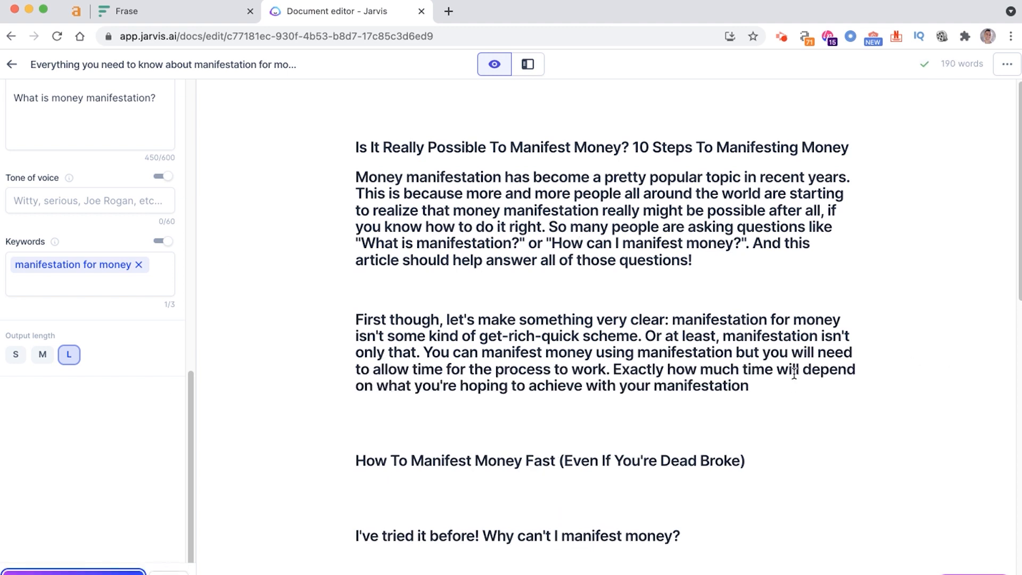
Delete the incomplete sentence starting "Exactly how much time" from the end of the introduction.
drag(356, 177, 699, 363)
click(713, 372)
drag(775, 380, 260, 178)
key(BackSpace)
key(BackSpace)
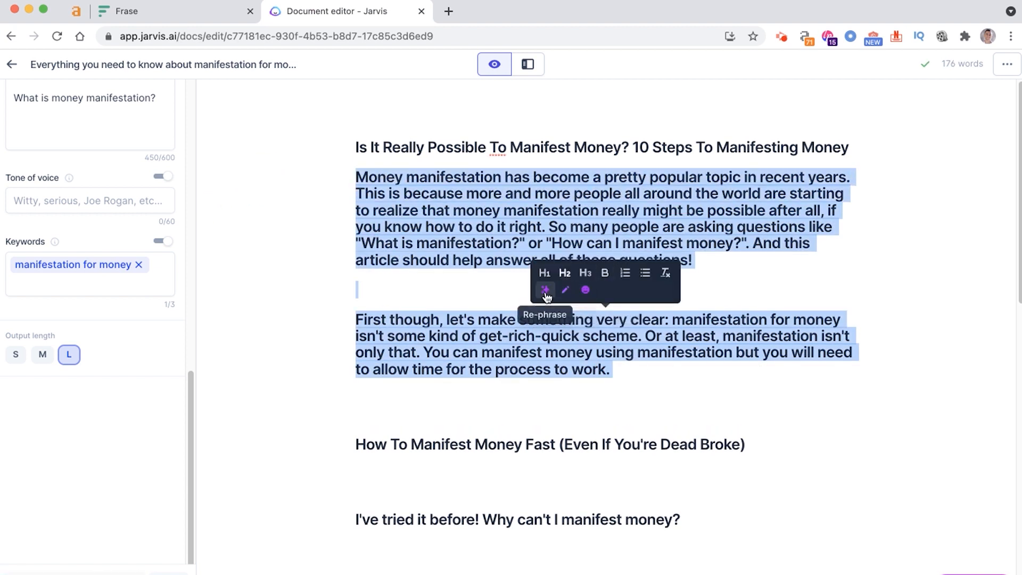
Change the two introduction paragraphs from heading format to body text and remove the empty line between them.
click(564, 272)
click(448, 308)
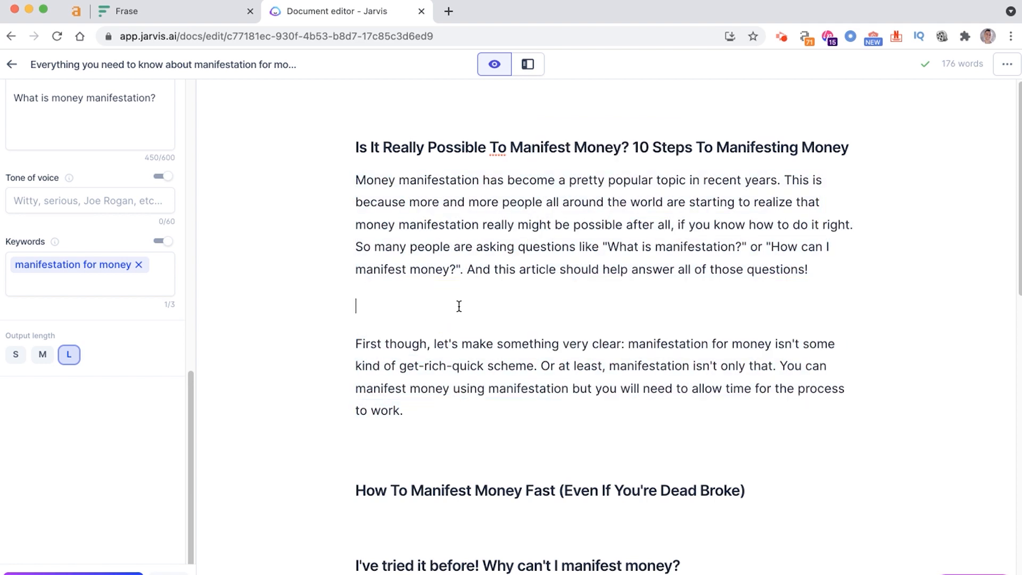
key(BackSpace)
click(776, 179)
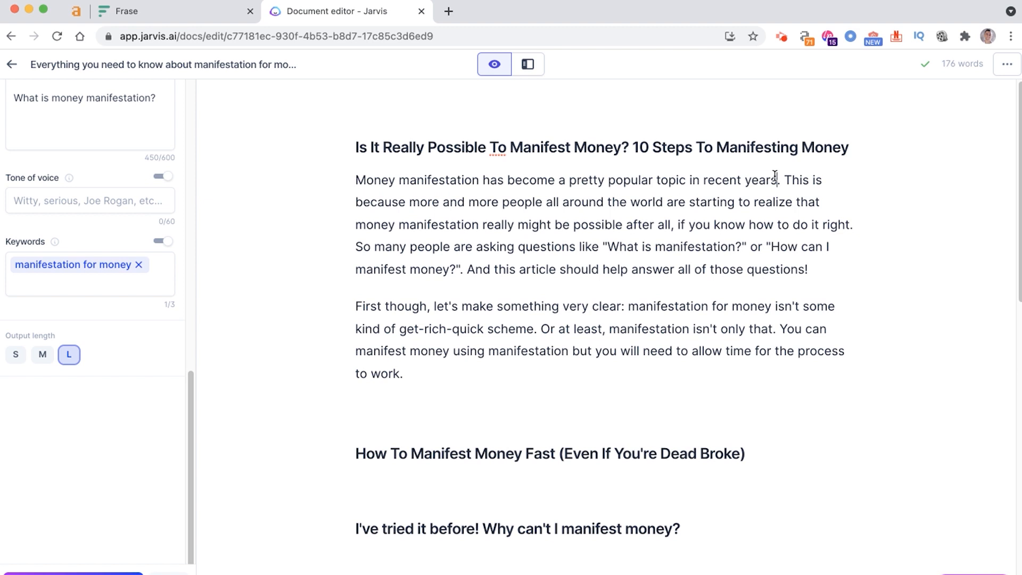
Generate text below the heading "How To Manifest Money Fast (Even If You're Dead Broke)".
scroll(747, 215, down, 3)
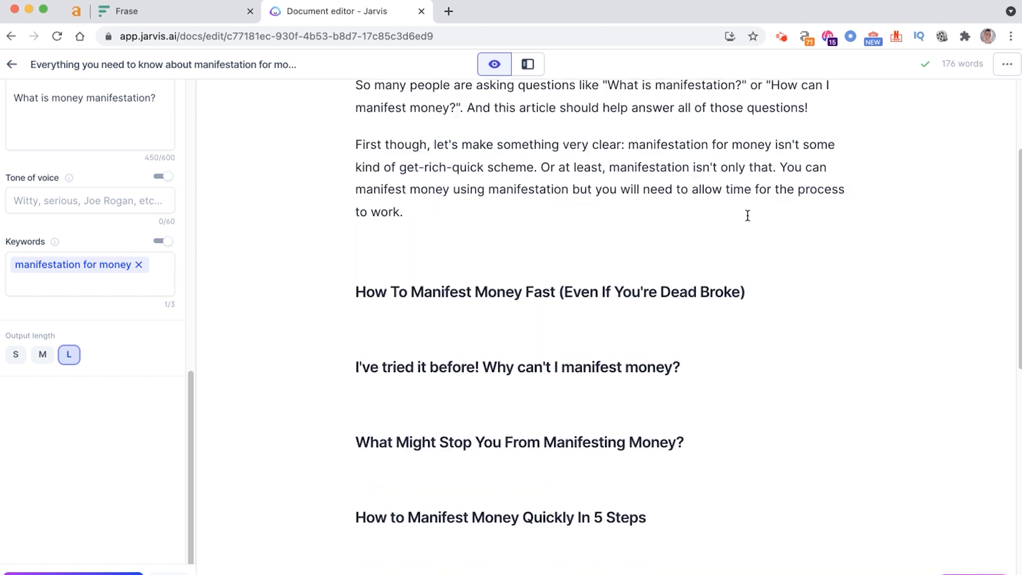
click(413, 323)
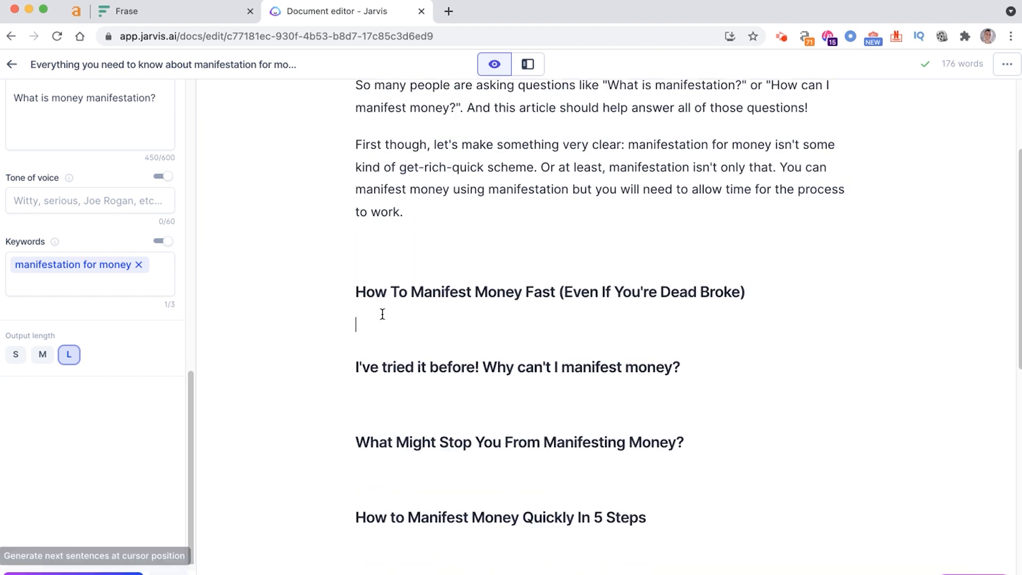
drag(356, 292, 365, 321)
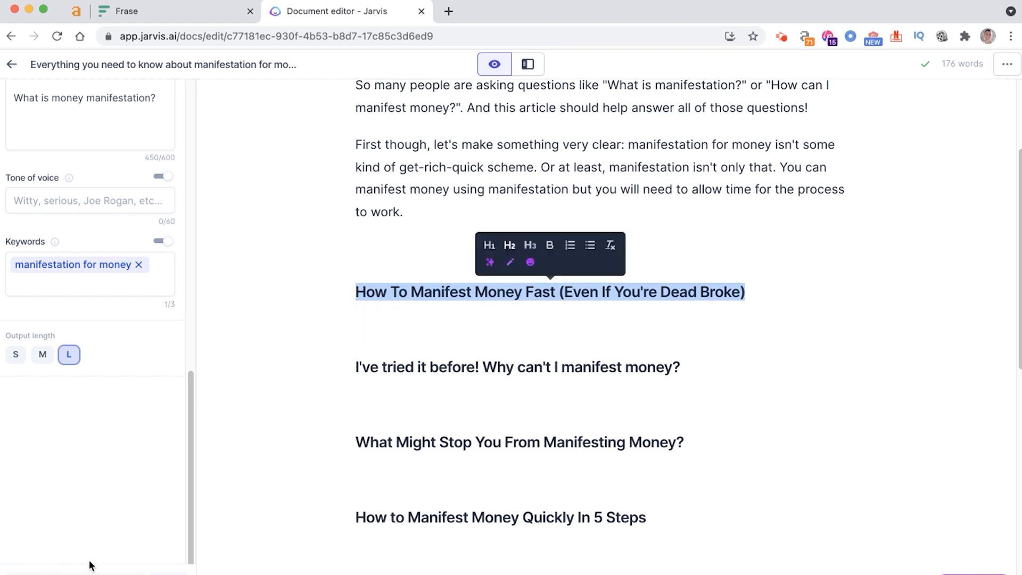
click(529, 332)
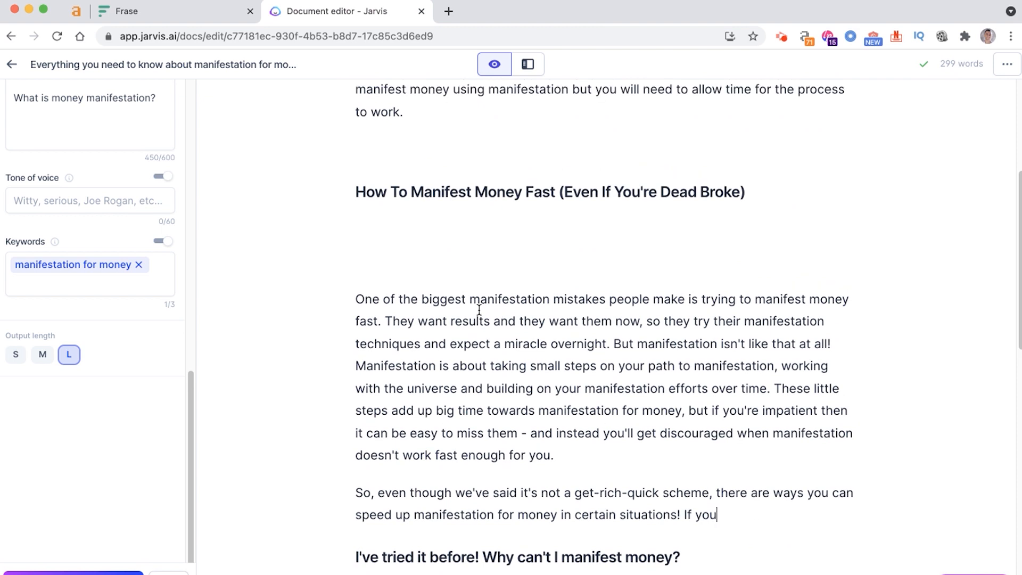
Delete the unfinished "If you" ending the generated section and the empty lines below its heading.
double_click(691, 515)
key(BackSpace)
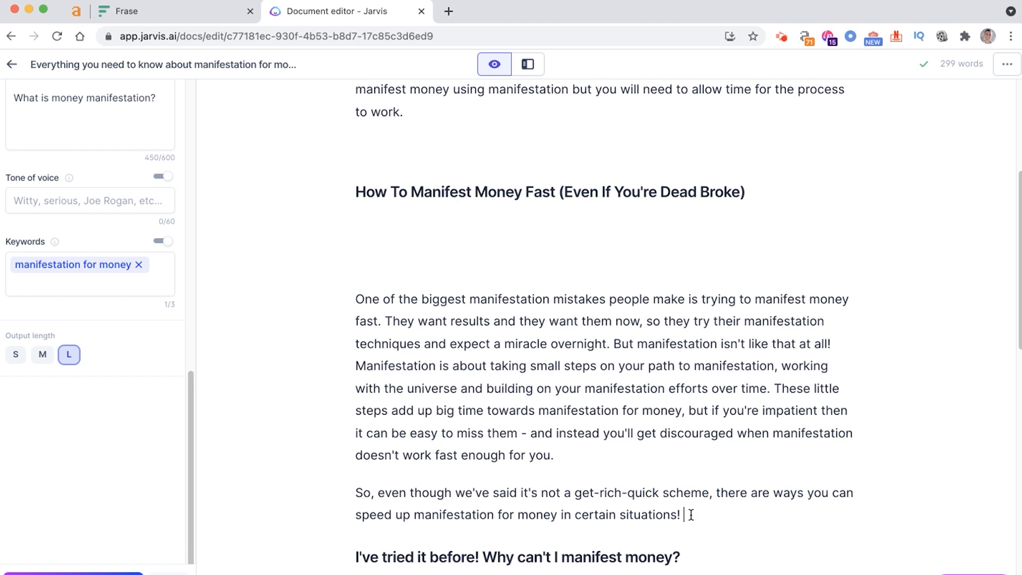
scroll(718, 423, up, 2)
click(466, 302)
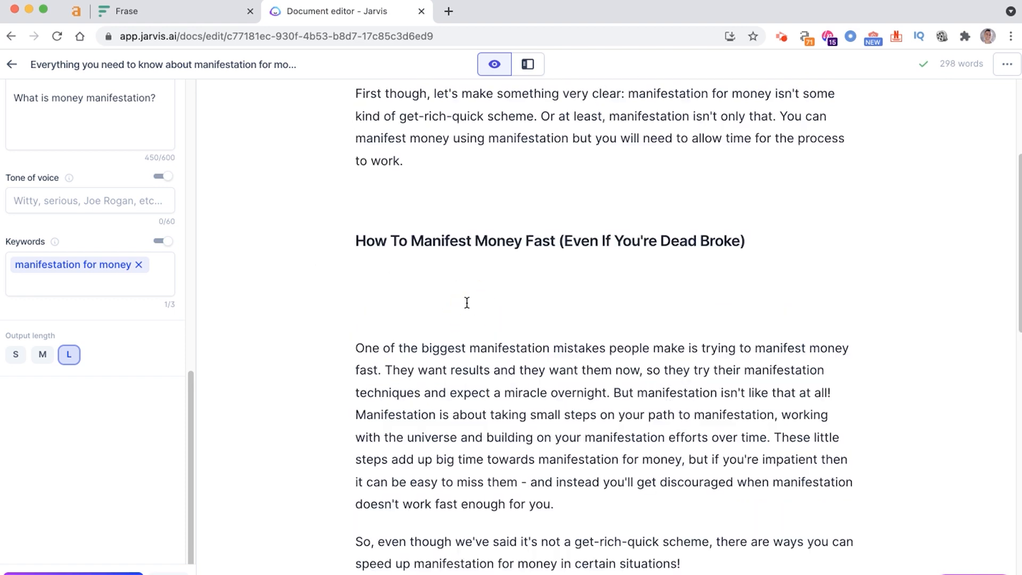
key(BackSpace)
key(BackSpace)
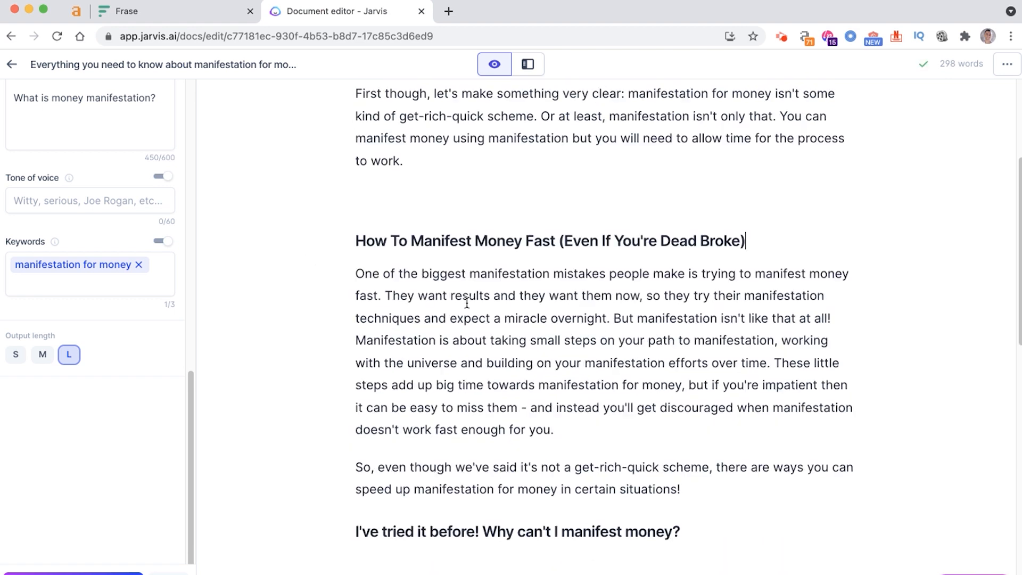
Split the long first paragraph of the section before "They want results", "But manifestation isn't" and "These little steps".
triple_click(510, 340)
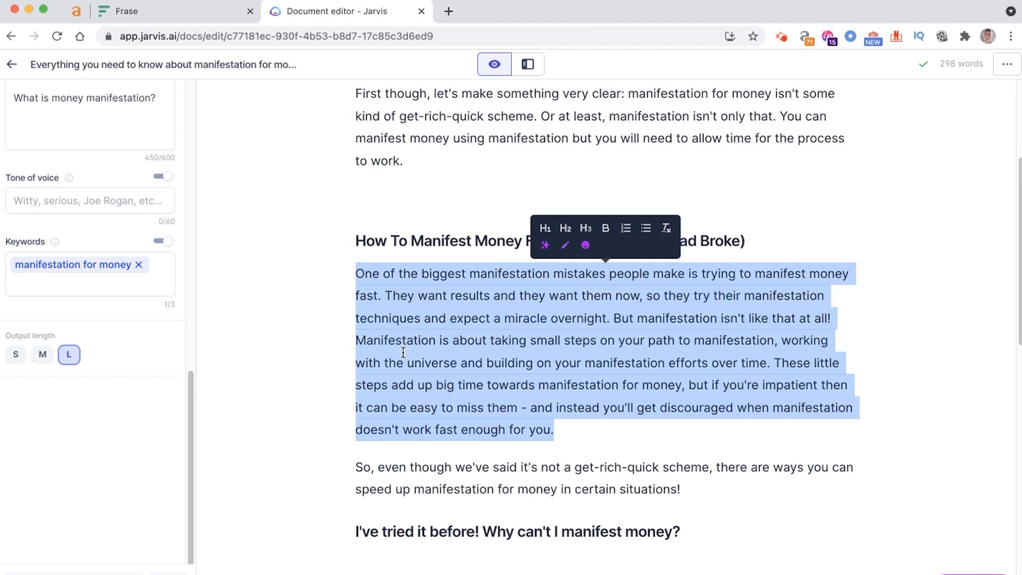
click(398, 297)
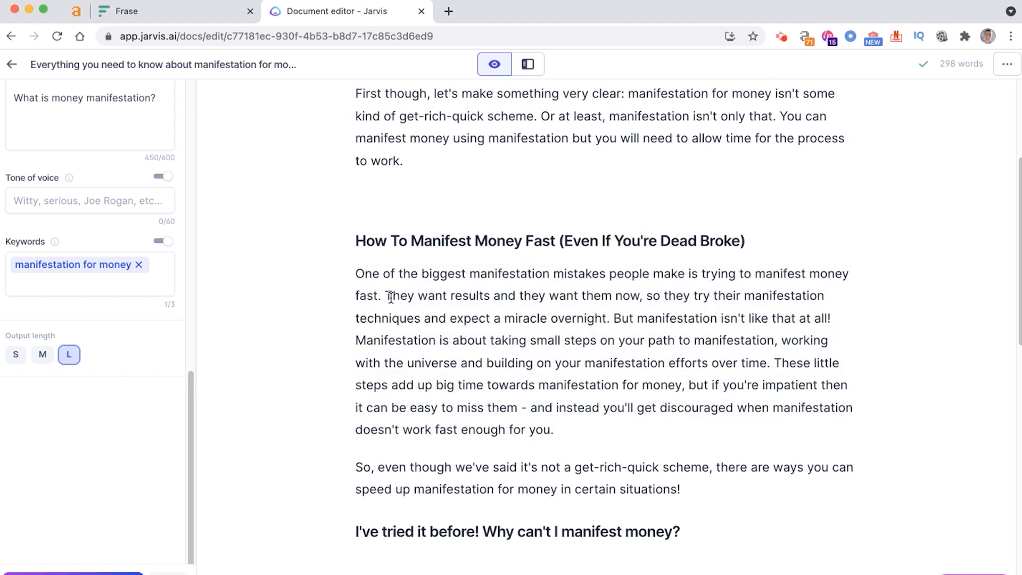
key(Return)
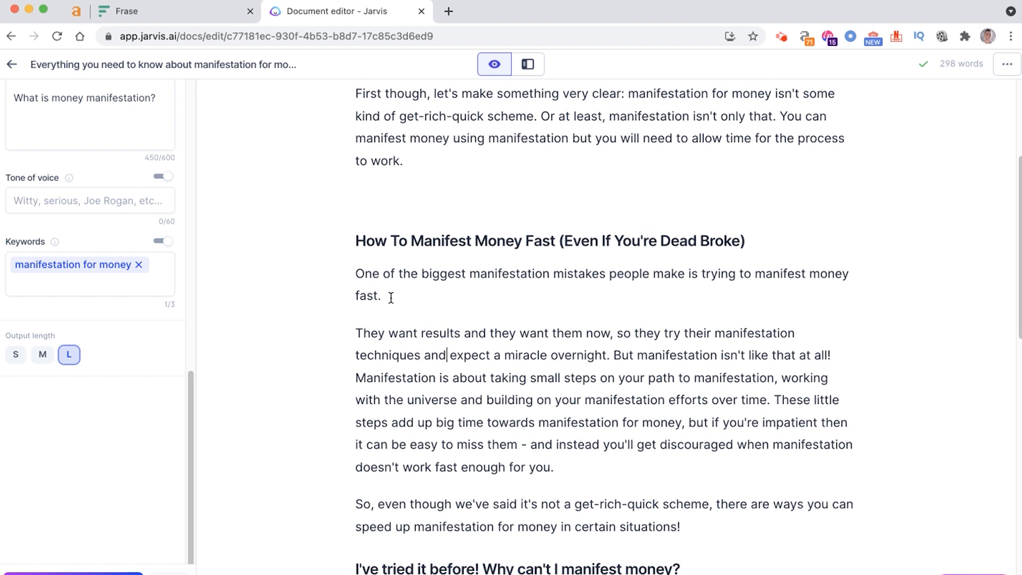
key(Return)
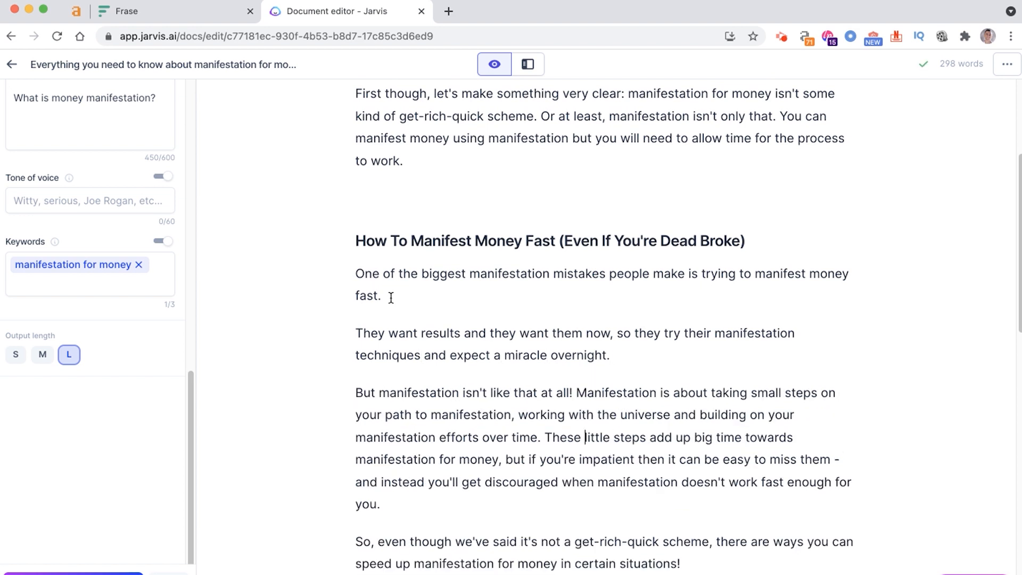
key(Return)
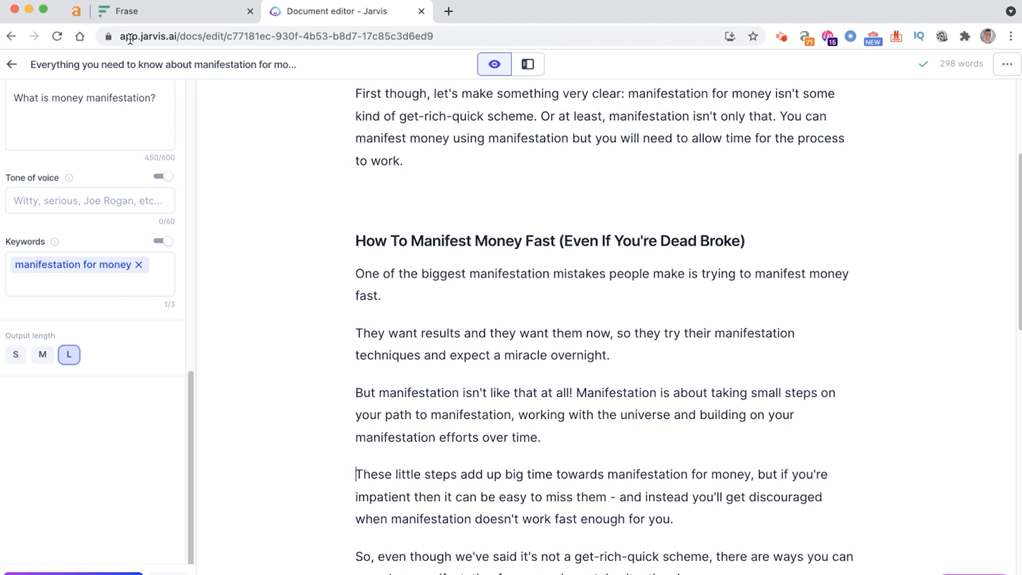
Try "witty" as the tone of voice, then replace it with "spiritual".
click(56, 200)
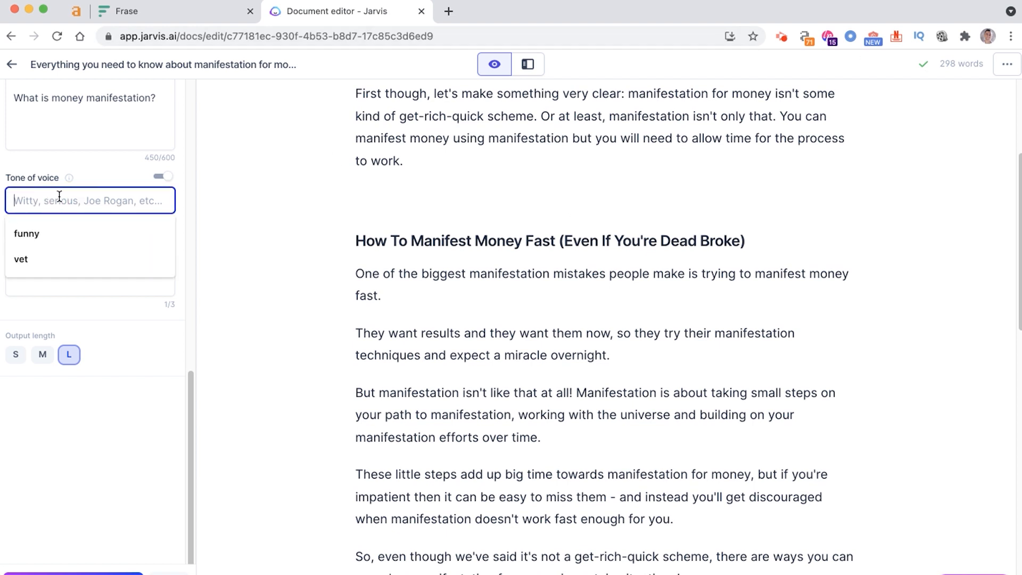
text(w)
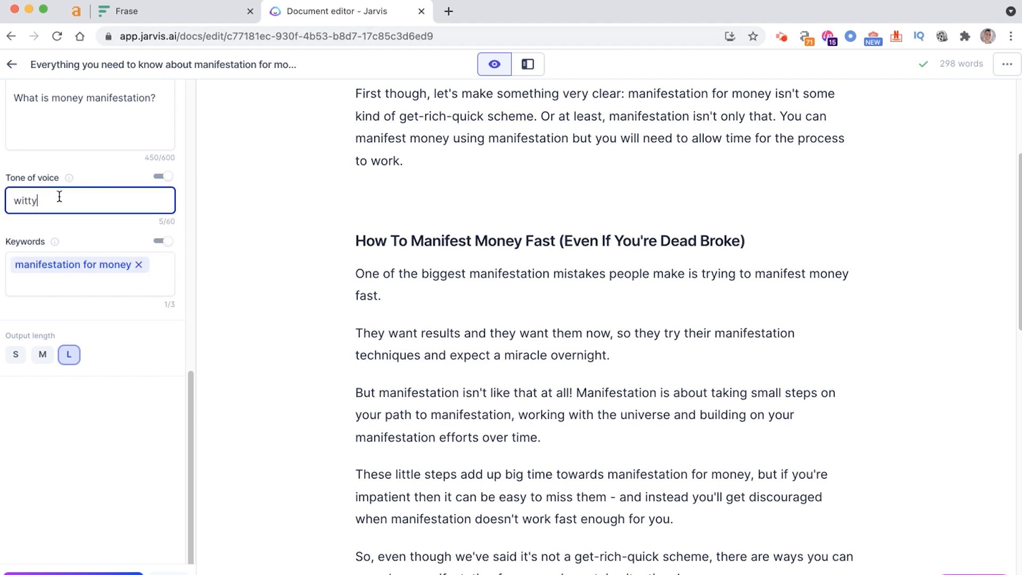
text(itty)
double_click(35, 200)
text(spiritual)
scroll(207, 213, up, 3)
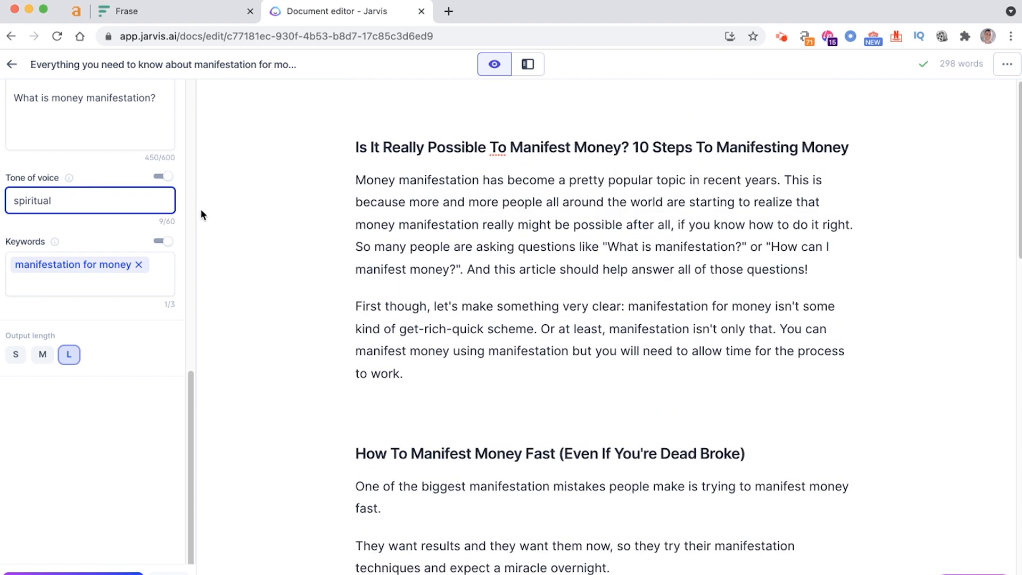
double_click(82, 202)
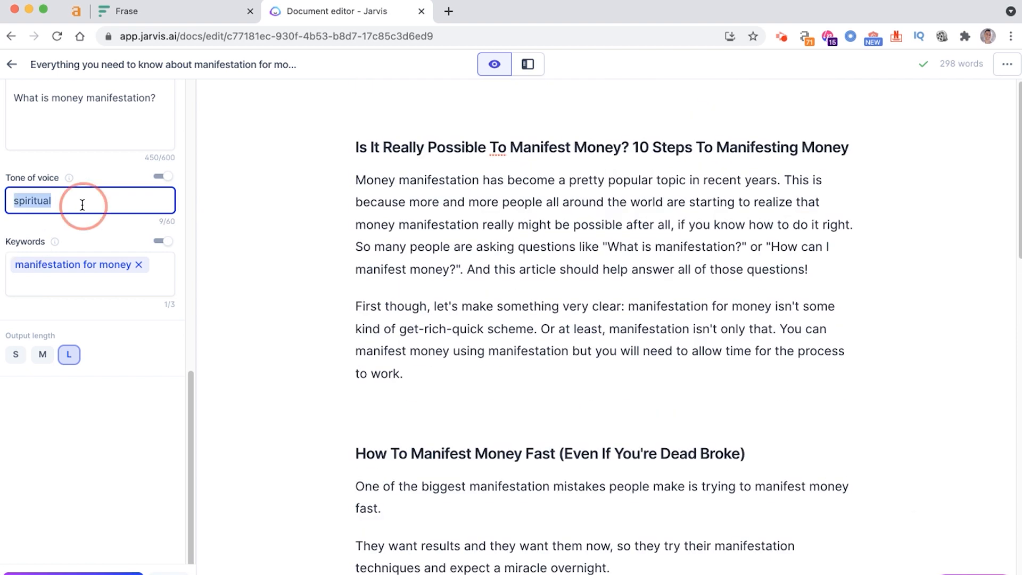
Generate text below the heading "I've tried it before! Why can't I manifest money?".
scroll(644, 361, down, 1)
scroll(644, 361, down, 9)
click(415, 344)
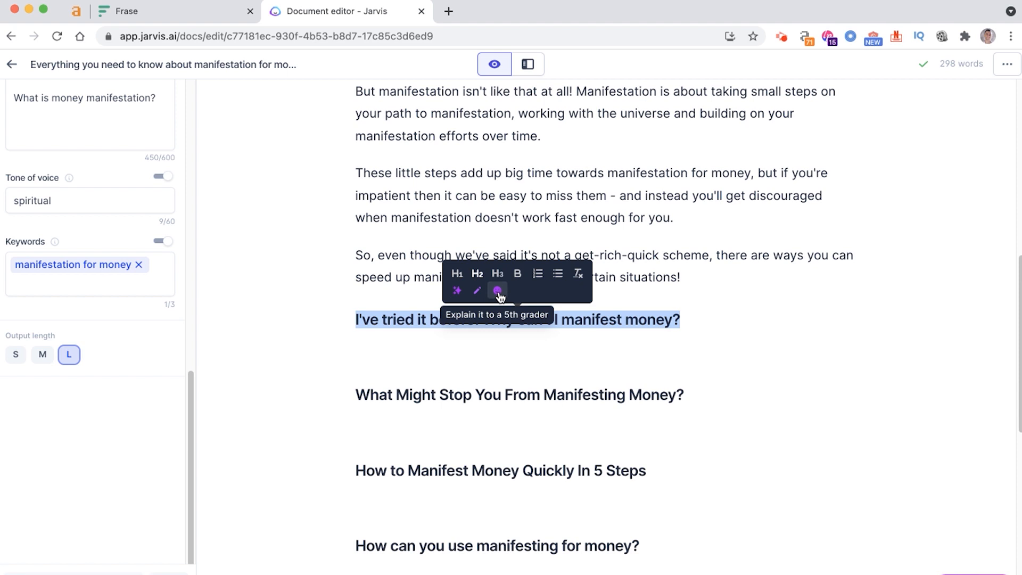
click(504, 351)
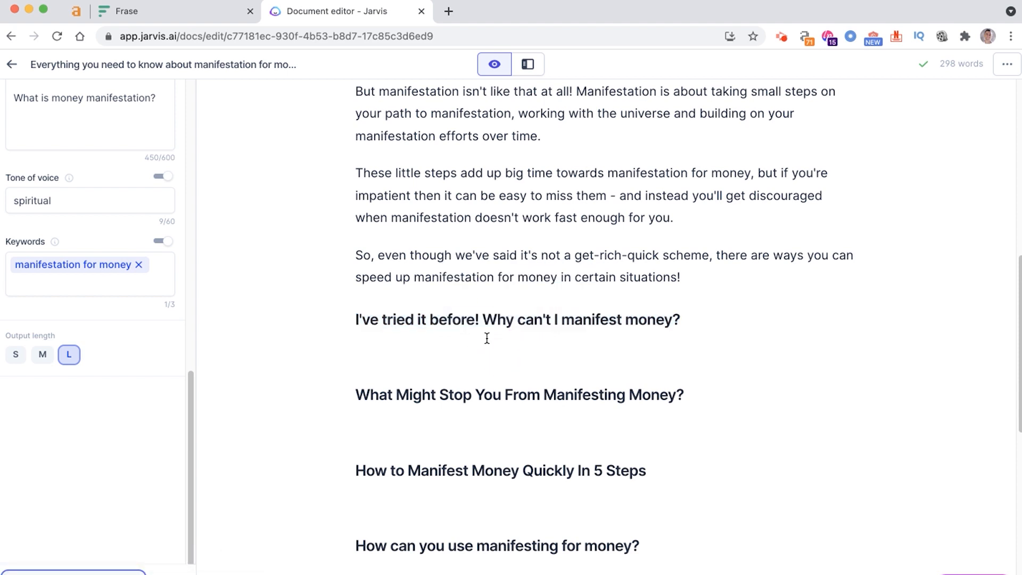
scroll(487, 339, up, 10)
scroll(493, 377, down, 13)
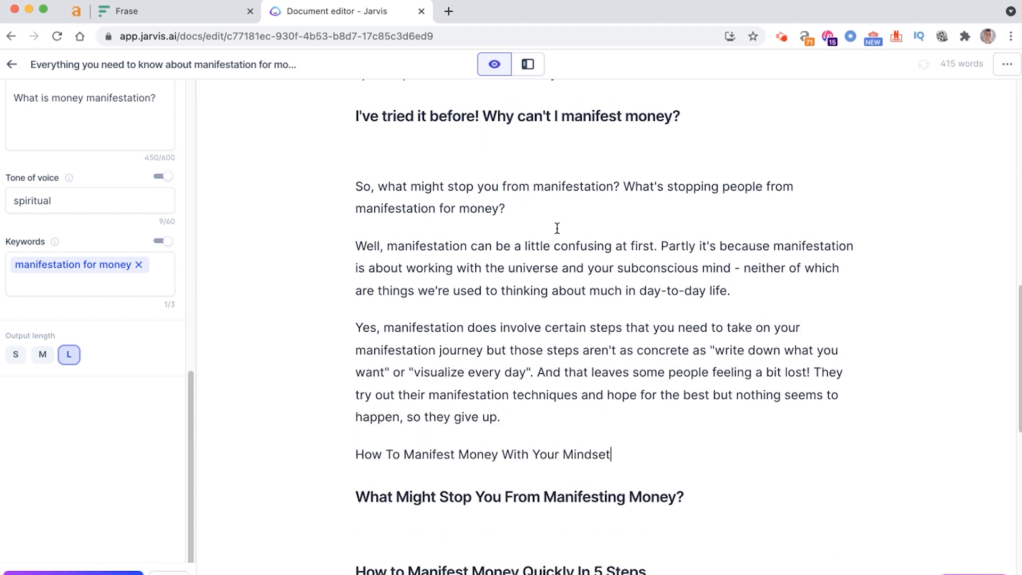
Remove the empty line below "I've tried it before! Why can't I manifest money?" and the stray line "How To Manifest Money With Your Mindset" ending that section.
triple_click(551, 202)
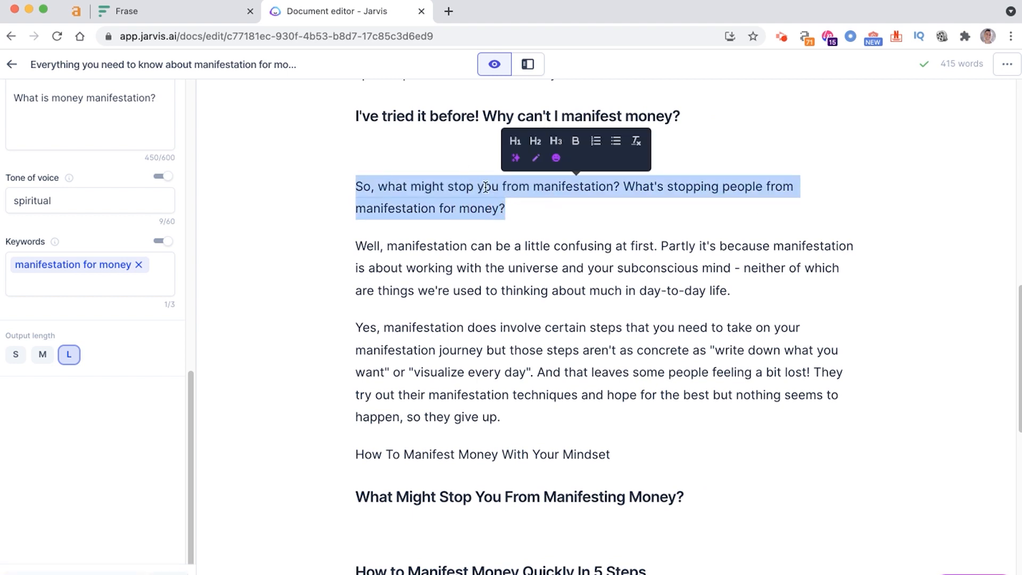
click(473, 130)
triple_click(509, 118)
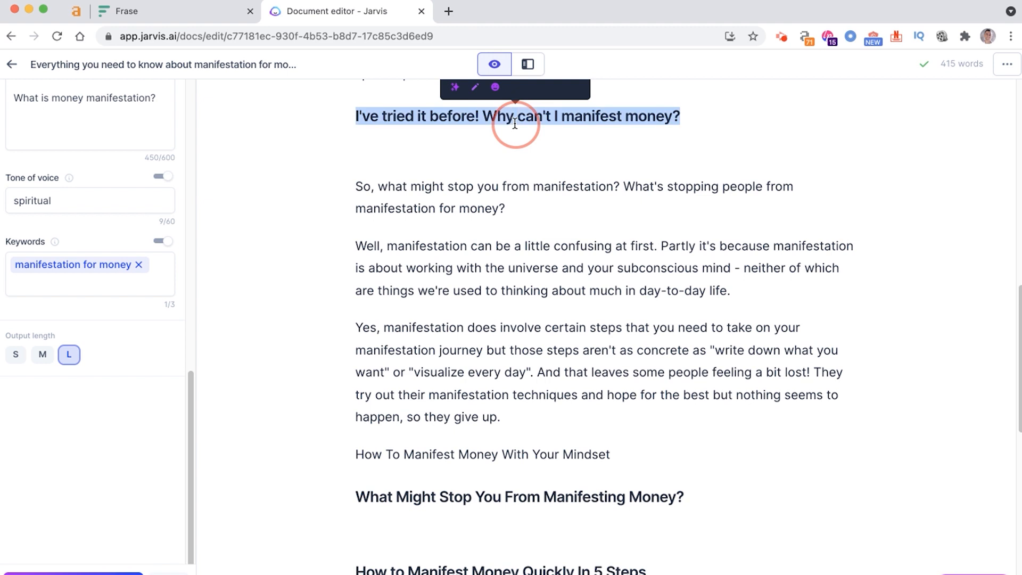
triple_click(441, 122)
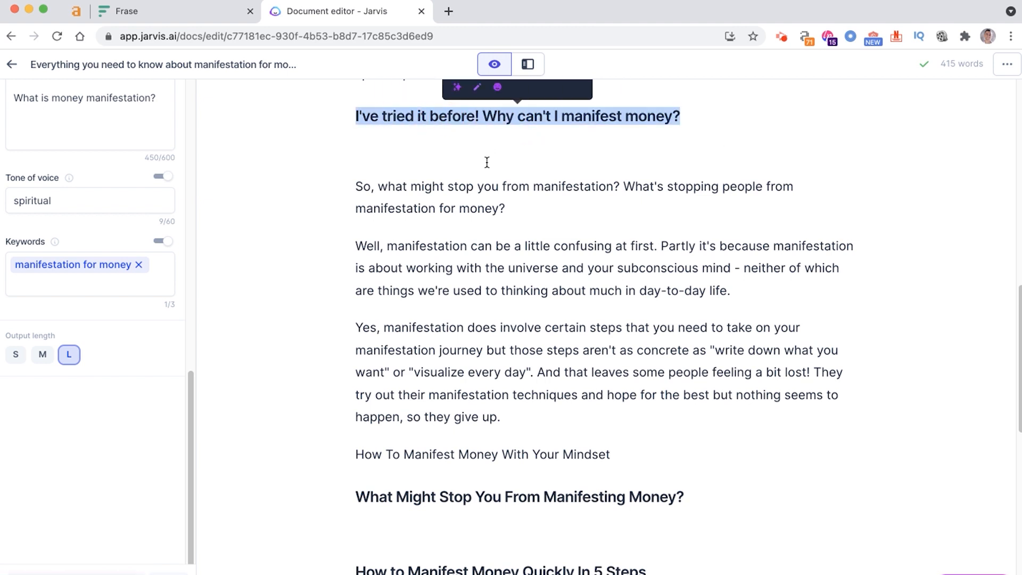
click(507, 155)
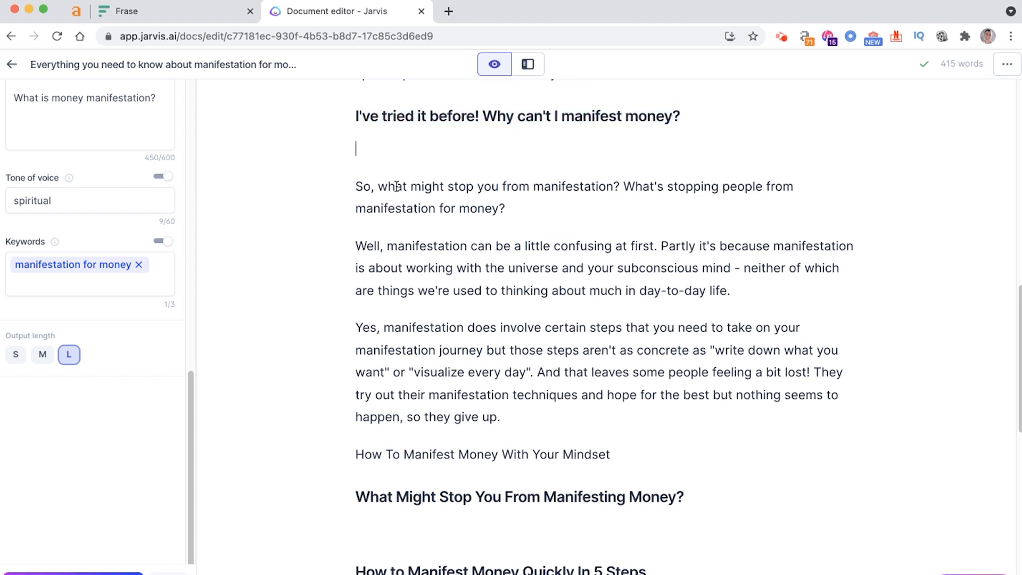
key(BackSpace)
drag(355, 151, 583, 379)
triple_click(539, 421)
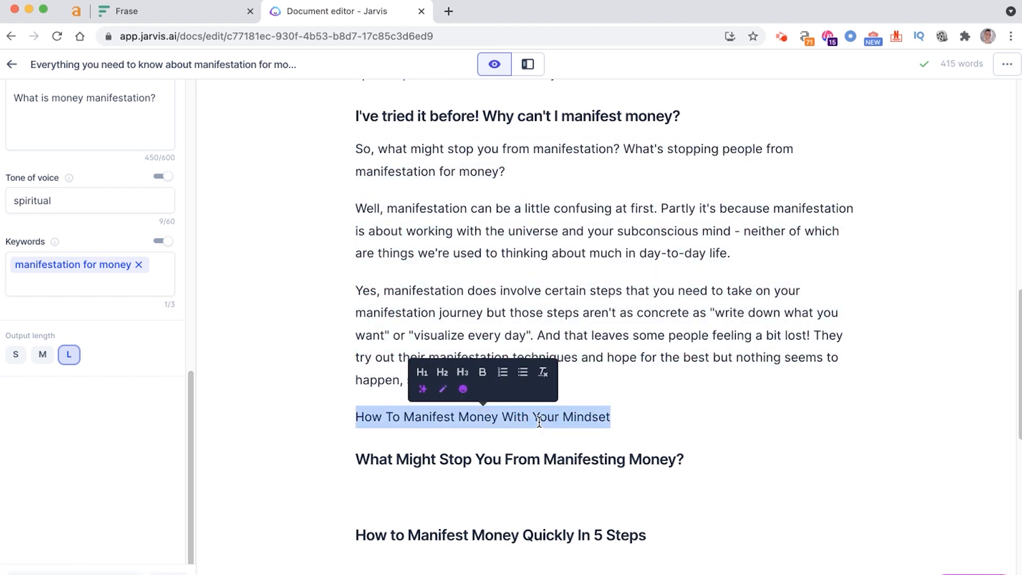
key(BackSpace)
Delete the sentence "What's stopping people from manifestation for money?" from the section's opening paragraph.
scroll(532, 161, down, 1)
scroll(533, 160, up, 1)
scroll(523, 176, up, 3)
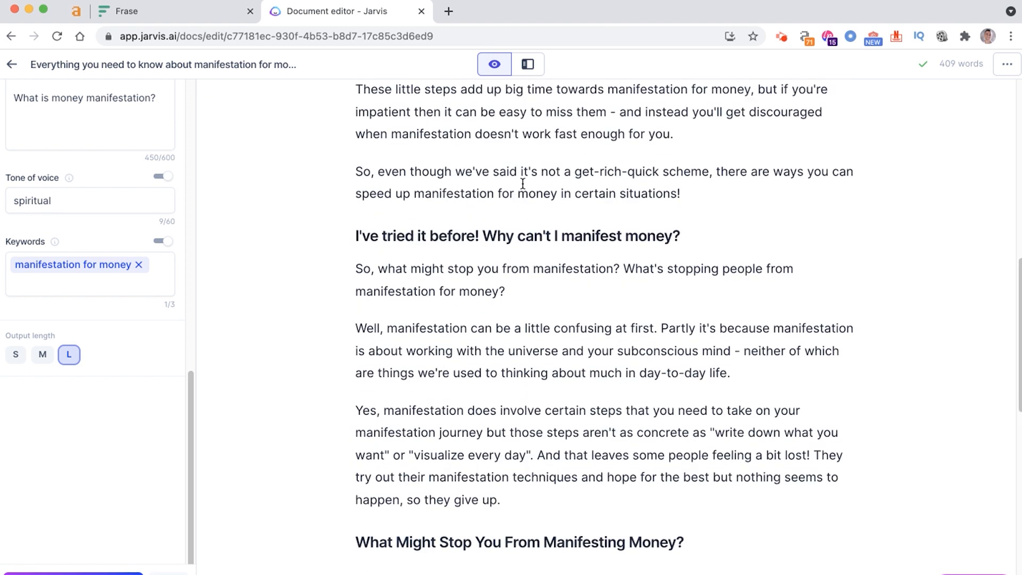
drag(531, 297, 353, 273)
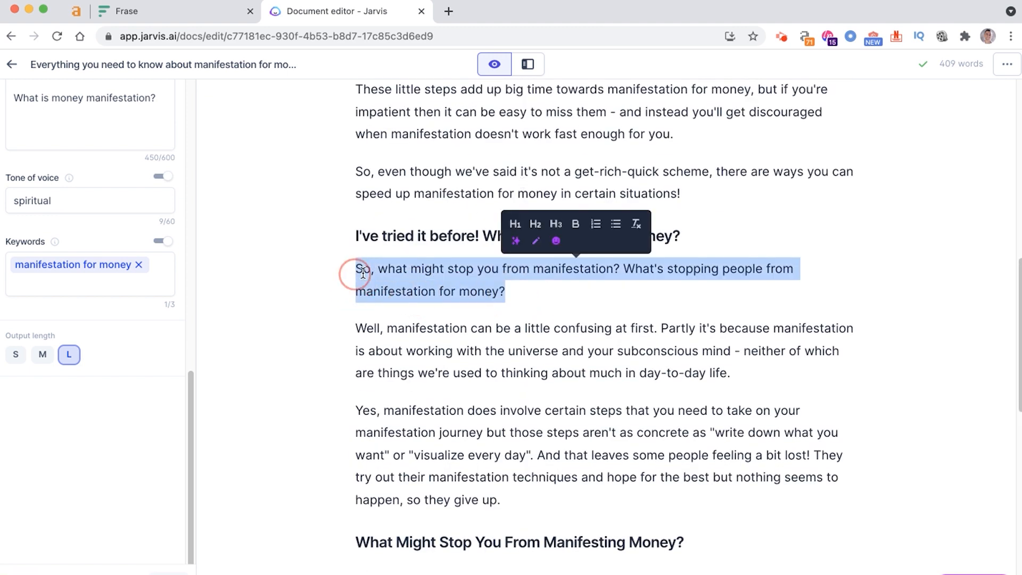
click(566, 298)
click(569, 300)
drag(625, 266, 650, 286)
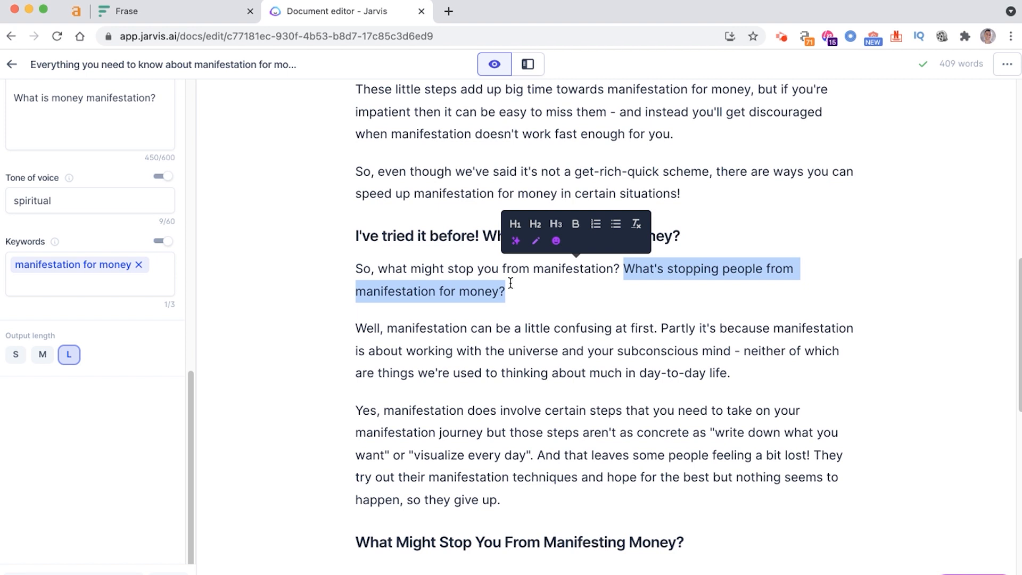
key(BackSpace)
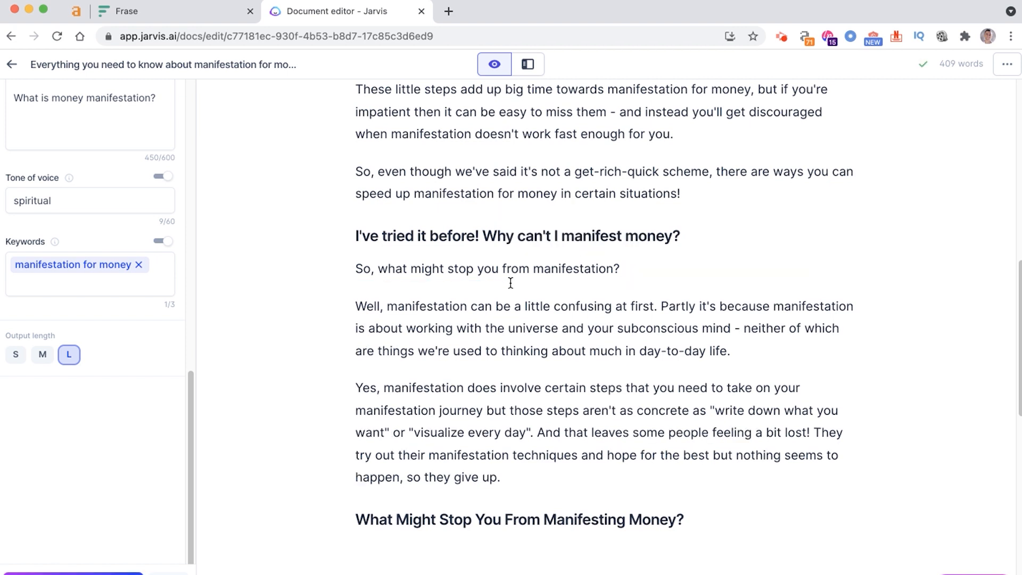
Remove the empty line above "How To Manifest Money Fast" and start a new paragraph at "They try out their manifestation techniques".
scroll(533, 299, up, 10)
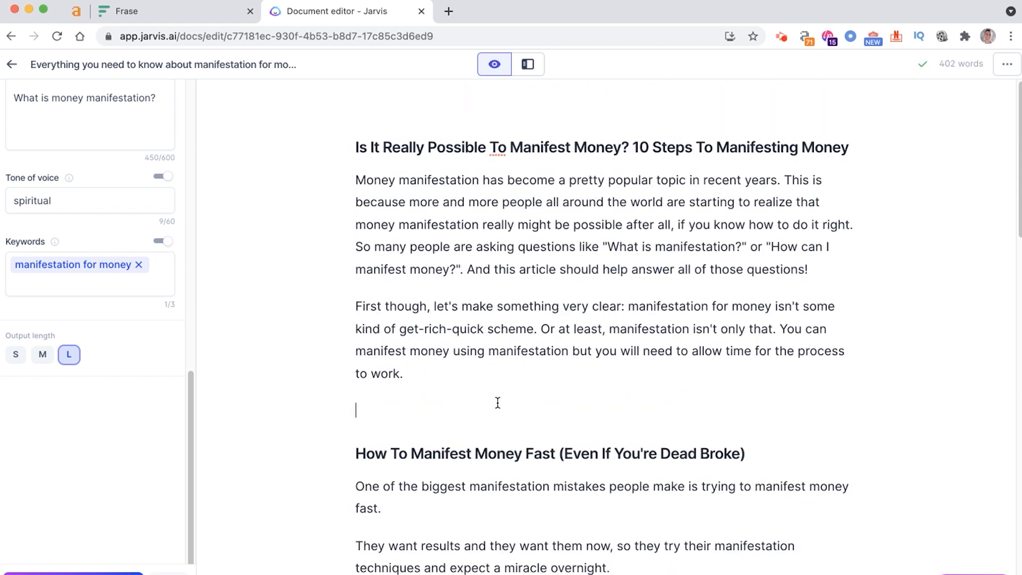
key(BackSpace)
scroll(564, 356, down, 14)
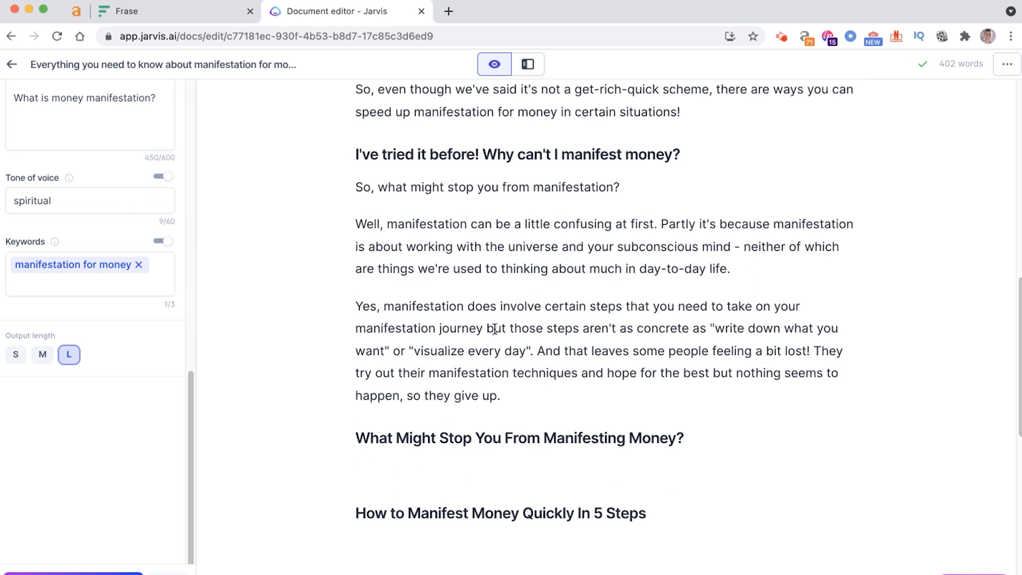
click(841, 352)
key(alt+Left)
key(Return)
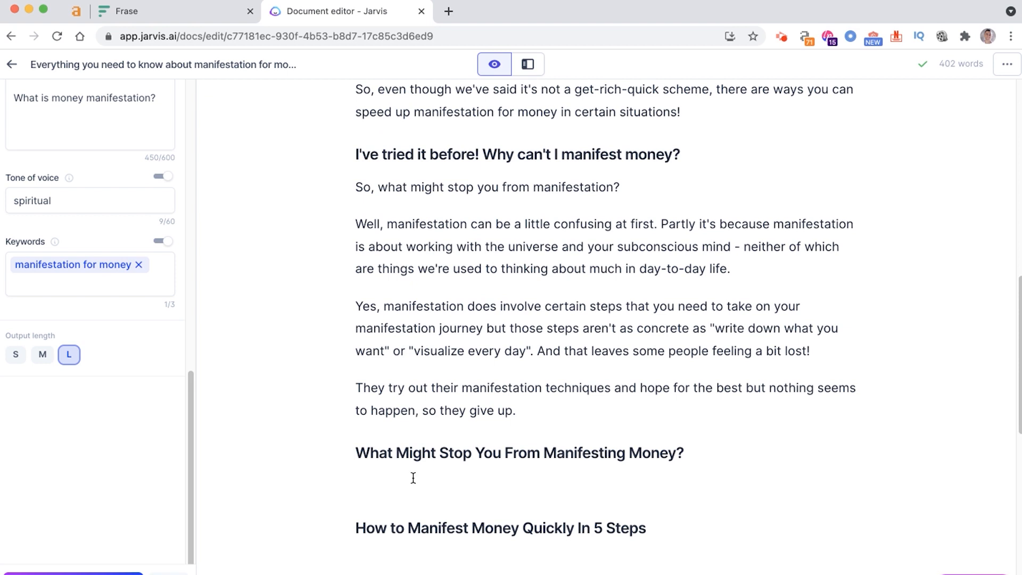
Look over the remaining empty headings from "What Might Stop You From Manifesting Money?" to the end of the article.
click(387, 488)
scroll(447, 479, down, 2)
scroll(447, 480, down, 5)
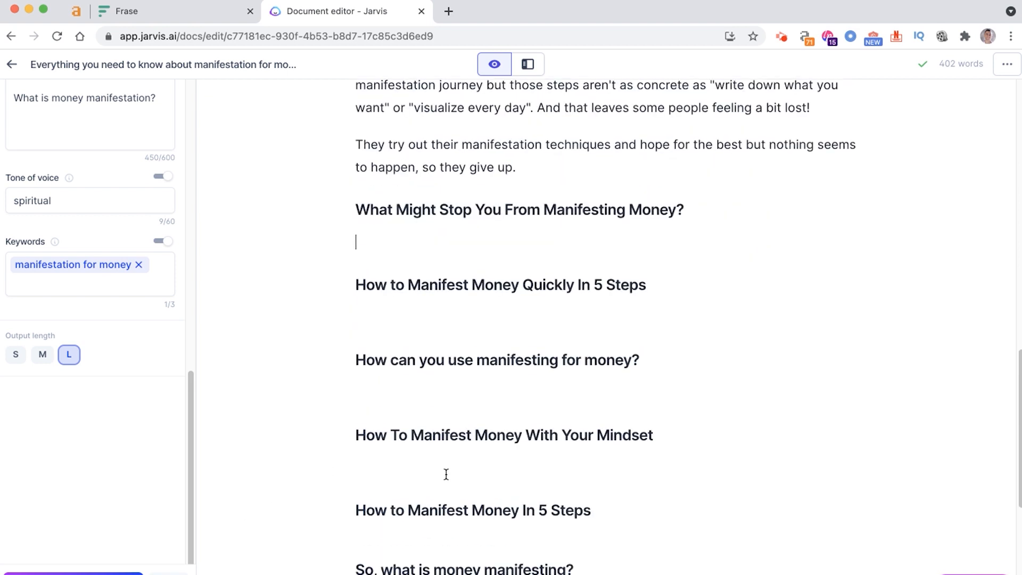
drag(356, 145, 605, 570)
scroll(615, 549, down, 2)
scroll(616, 546, up, 12)
scroll(616, 543, up, 3)
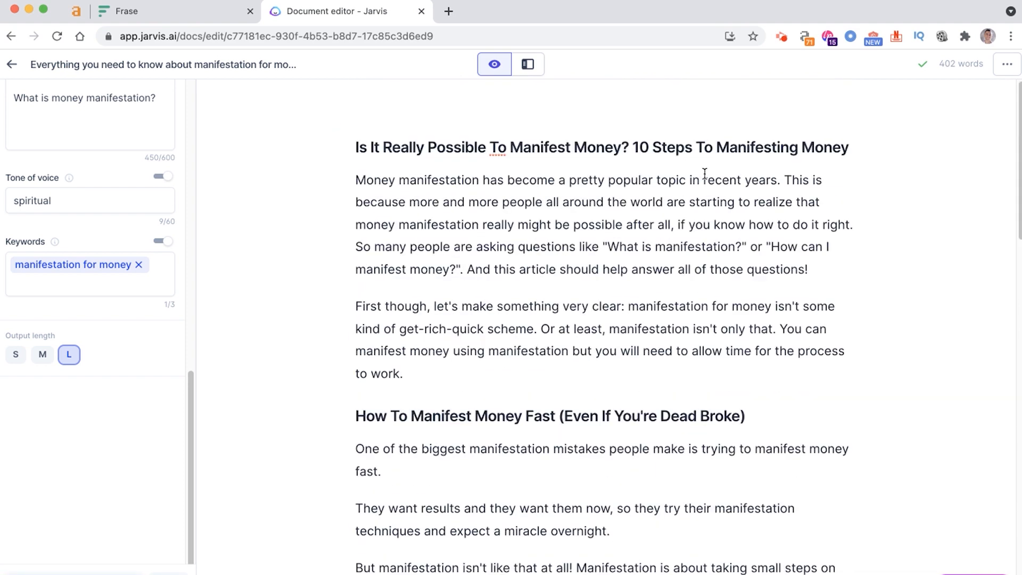
Read through the completed sections from the introduction to "I've tried it before! Why can't I manifest money?" and check their headings.
click(716, 308)
key(super+s)
click(520, 360)
key(super+a)
click(589, 229)
scroll(586, 230, down, 20)
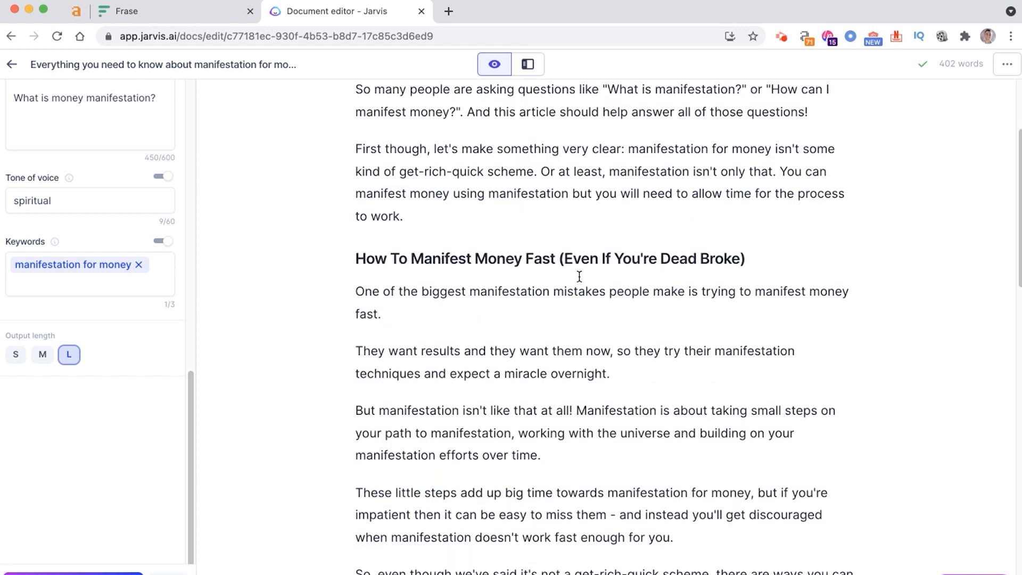
scroll(703, 415, up, 5)
scroll(604, 258, up, 20)
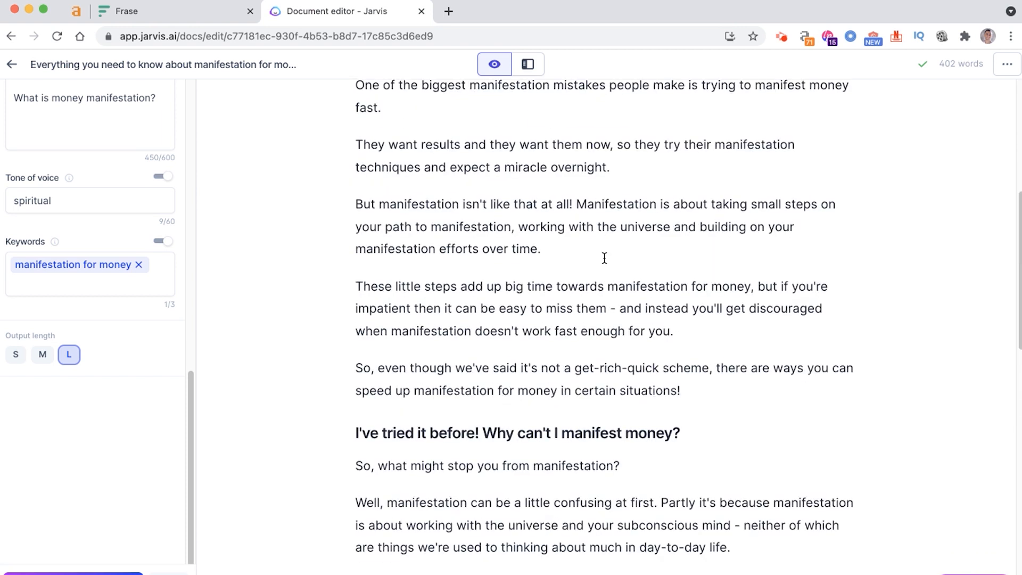
scroll(604, 275, down, 10)
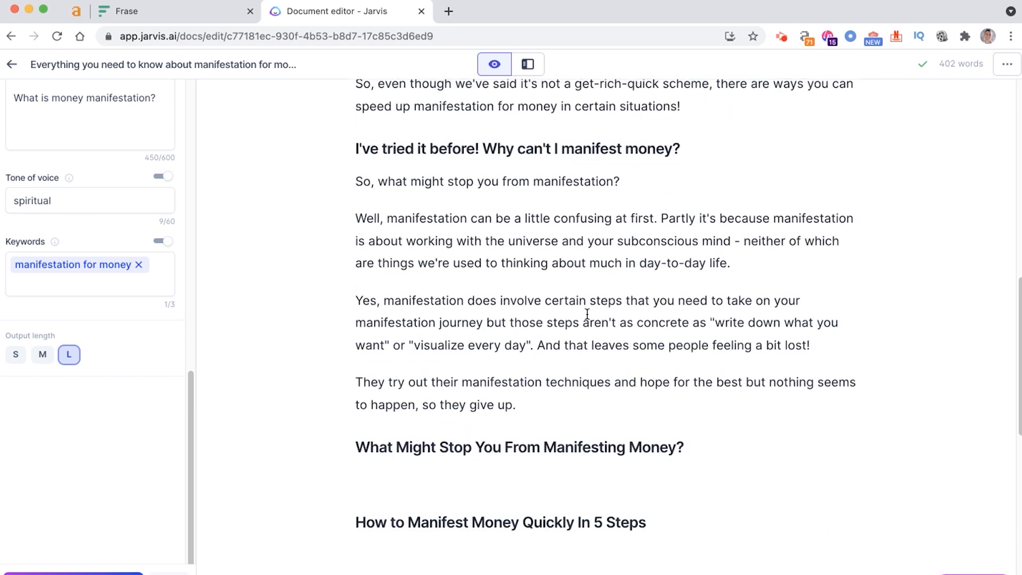
scroll(615, 357, up, 4)
scroll(616, 340, up, 10)
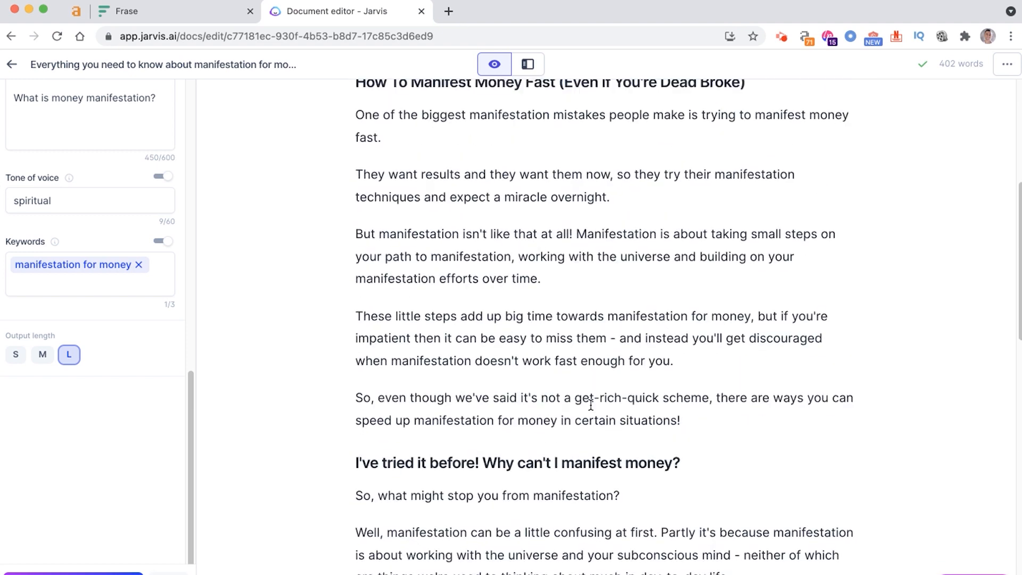
scroll(572, 372, down, 5)
scroll(495, 297, up, 5)
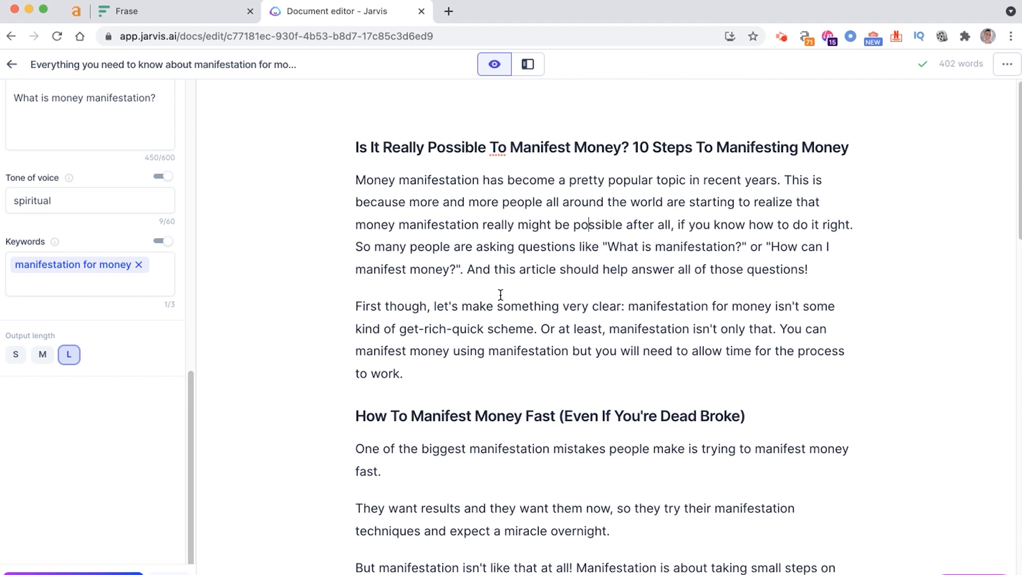
triple_click(528, 412)
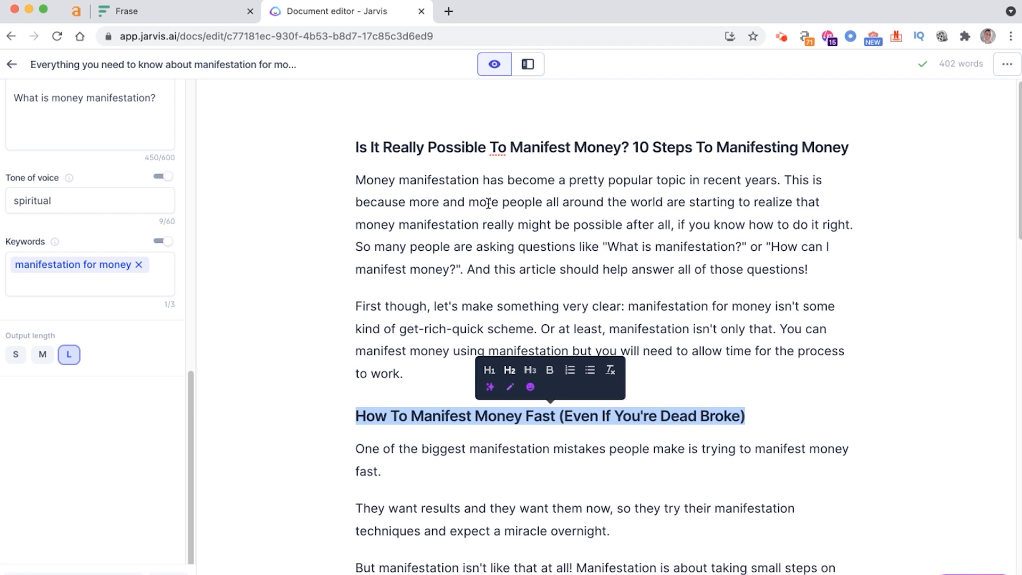
click(940, 365)
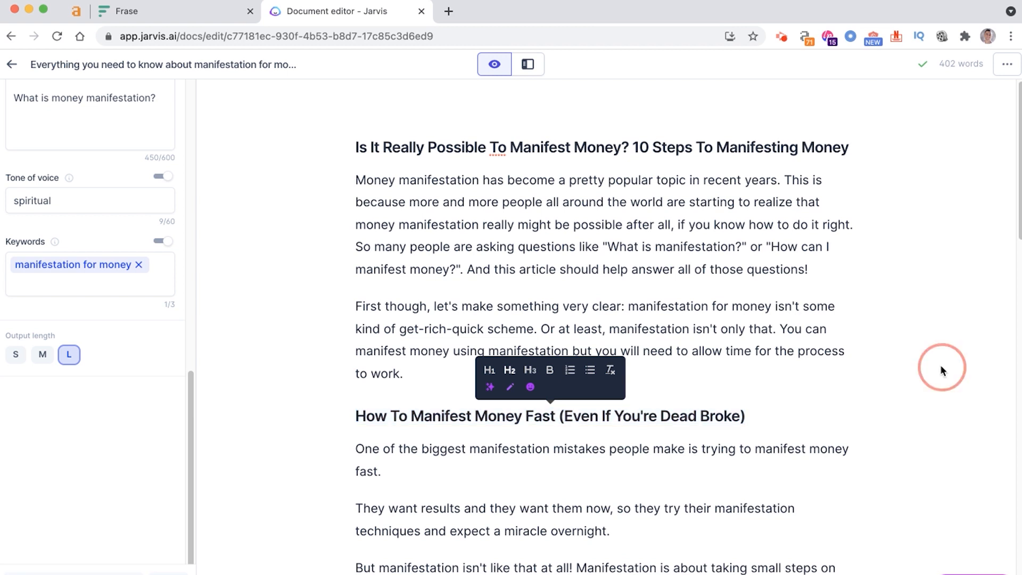
scroll(894, 373, down, 6)
scroll(66, 281, up, 2)
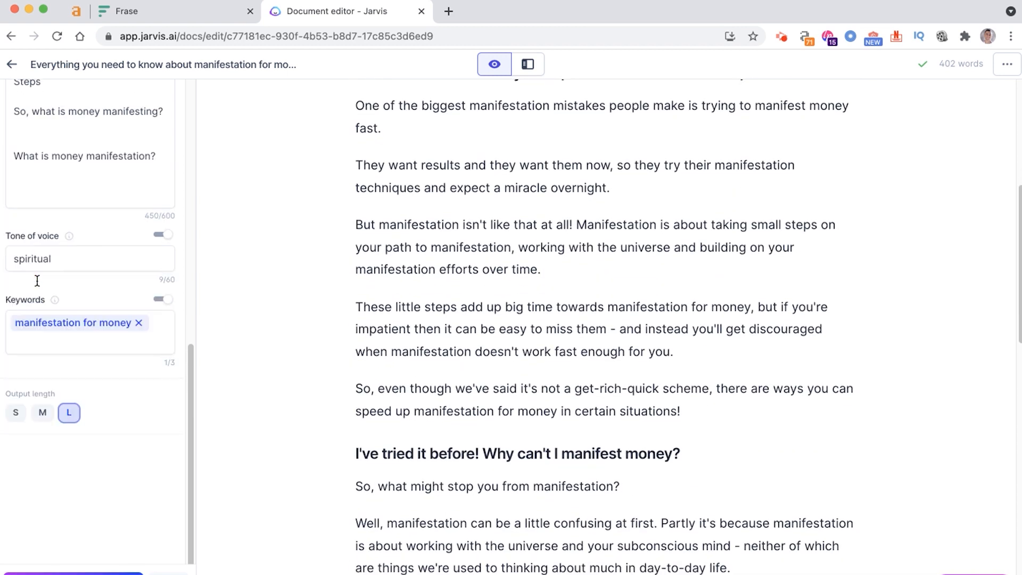
Review the tone of voice, keywords, content brief and title that guide the text generation.
double_click(68, 267)
scroll(58, 346, up, 3)
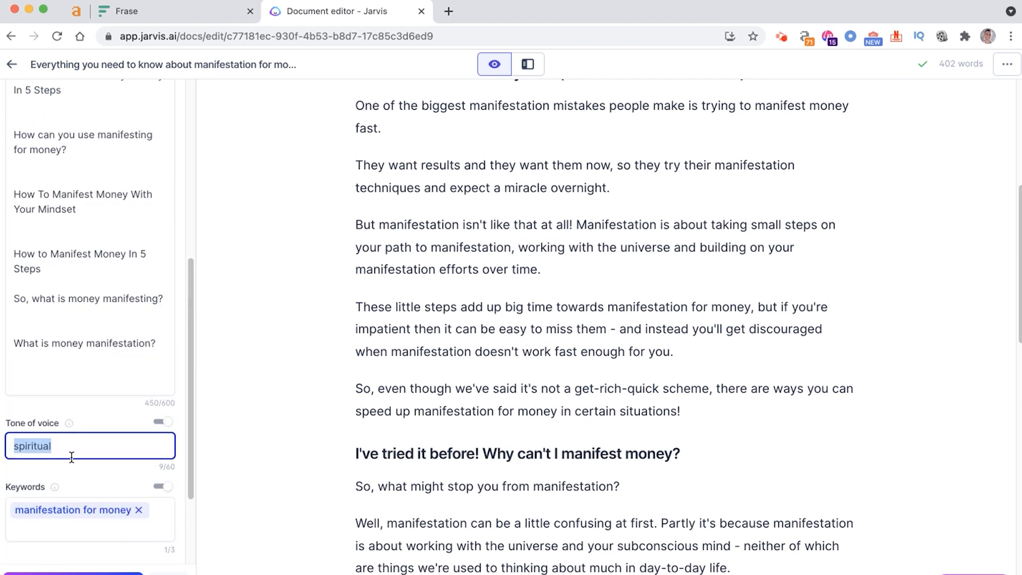
scroll(72, 458, down, 3)
click(73, 415)
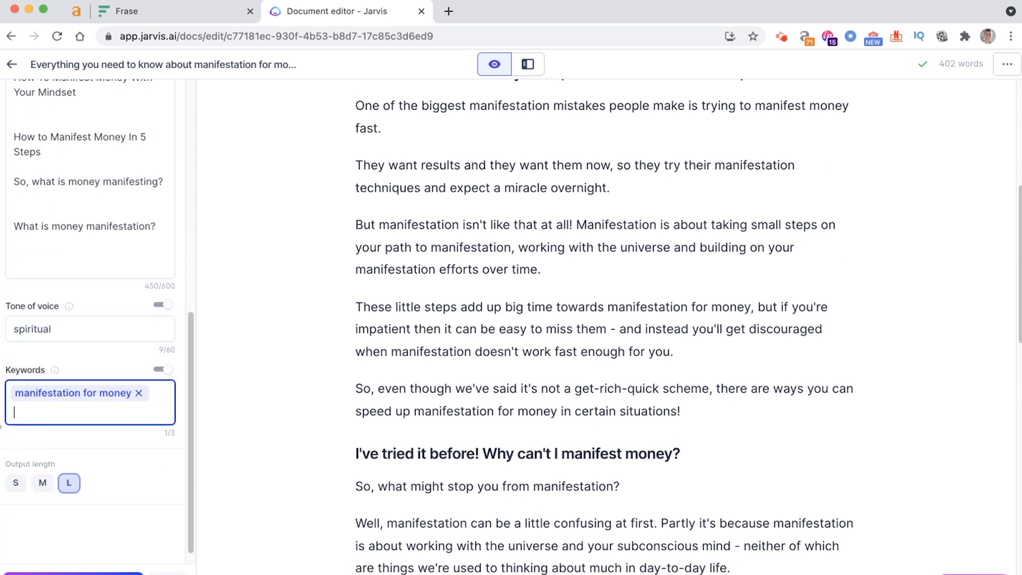
scroll(27, 442, up, 10)
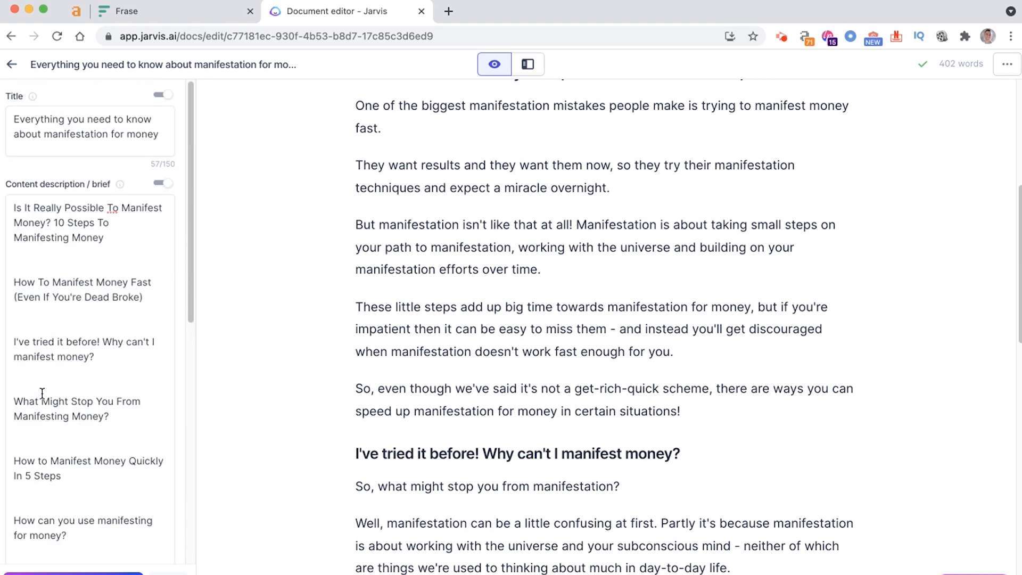
double_click(78, 134)
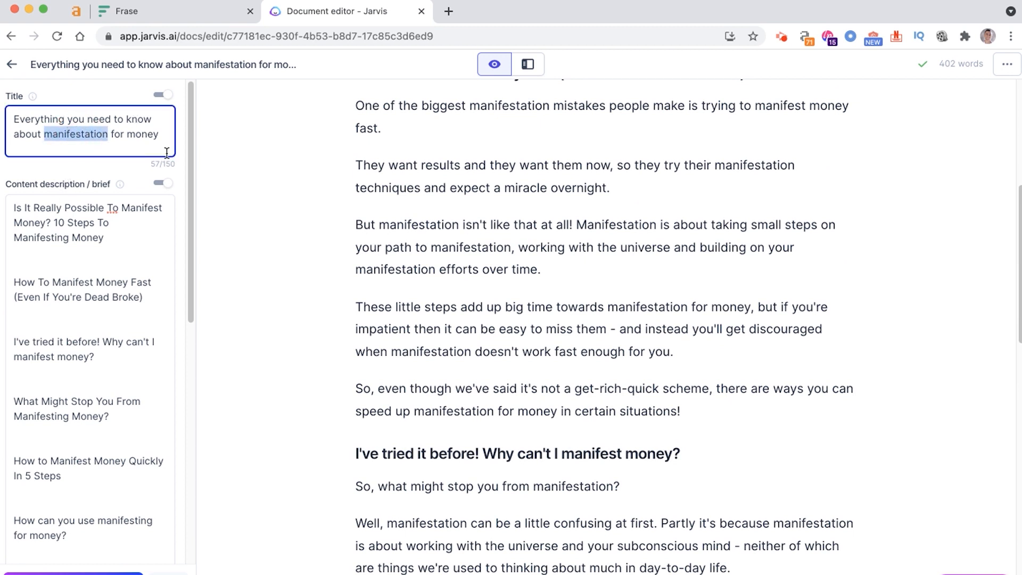
click(263, 188)
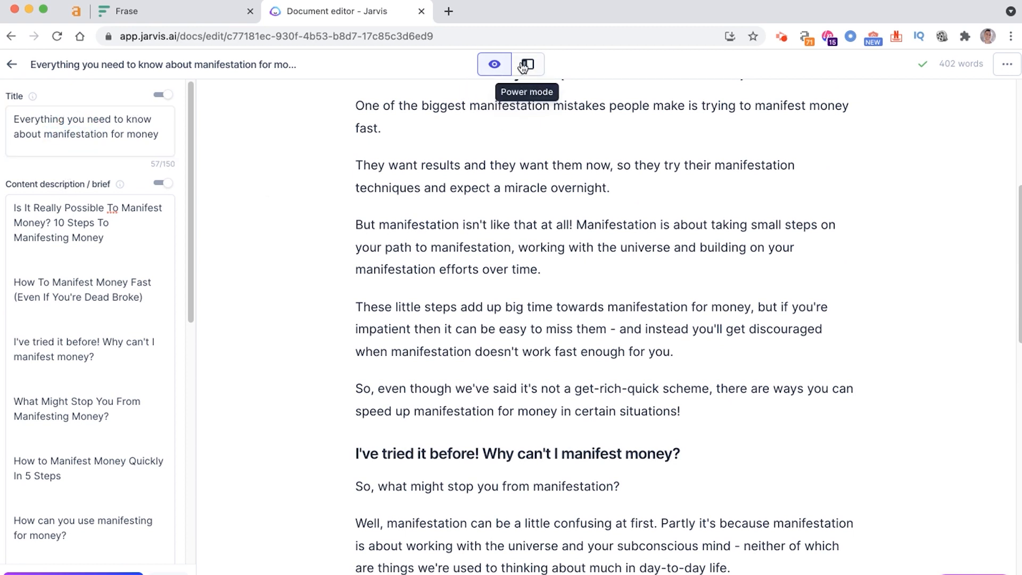
Compare the article's current word count with the target word count in the Frase content brief, and return to the Jarvis document.
double_click(965, 64)
drag(938, 65, 989, 64)
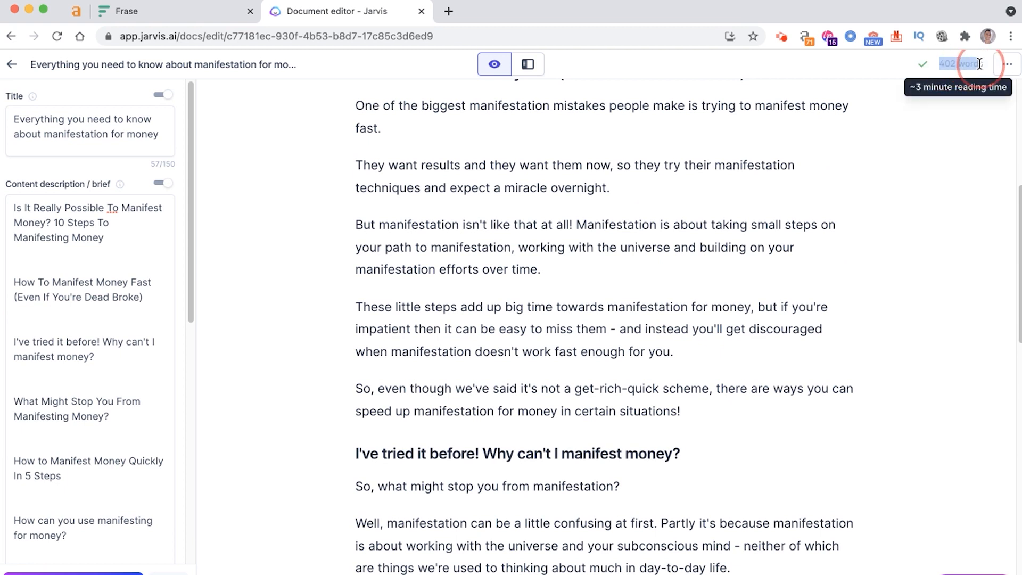
scroll(772, 302, down, 5)
scroll(772, 302, down, 7)
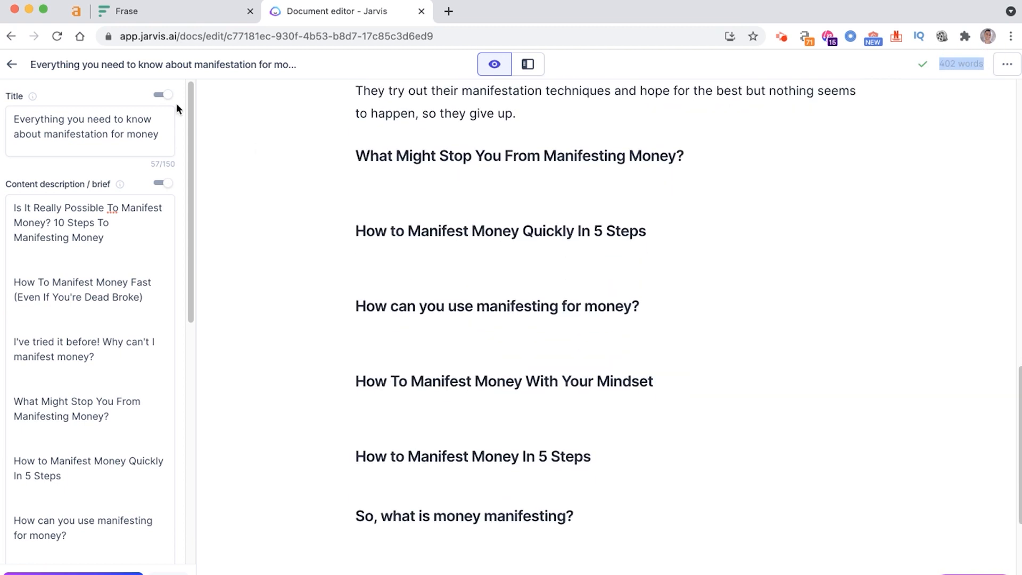
click(162, 21)
click(235, 324)
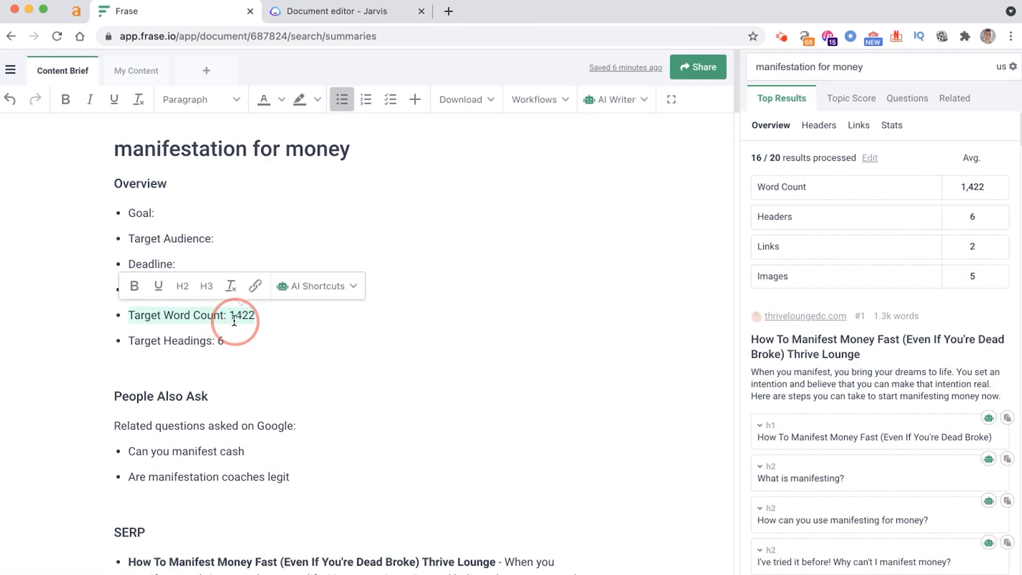
click(397, 14)
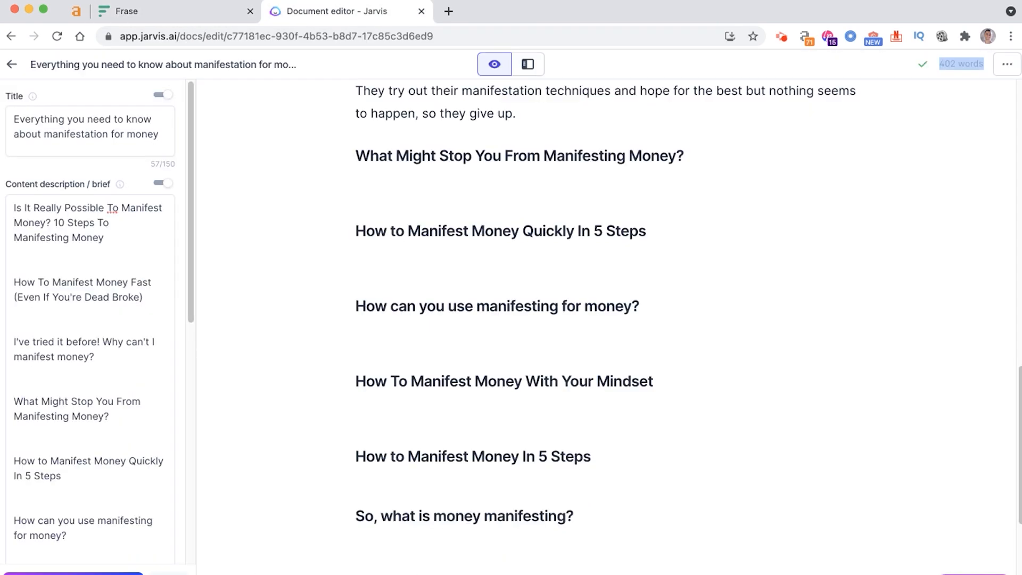
Generate text below the heading "What Might Stop You From Manifesting Money?".
click(363, 228)
click(362, 170)
click(98, 573)
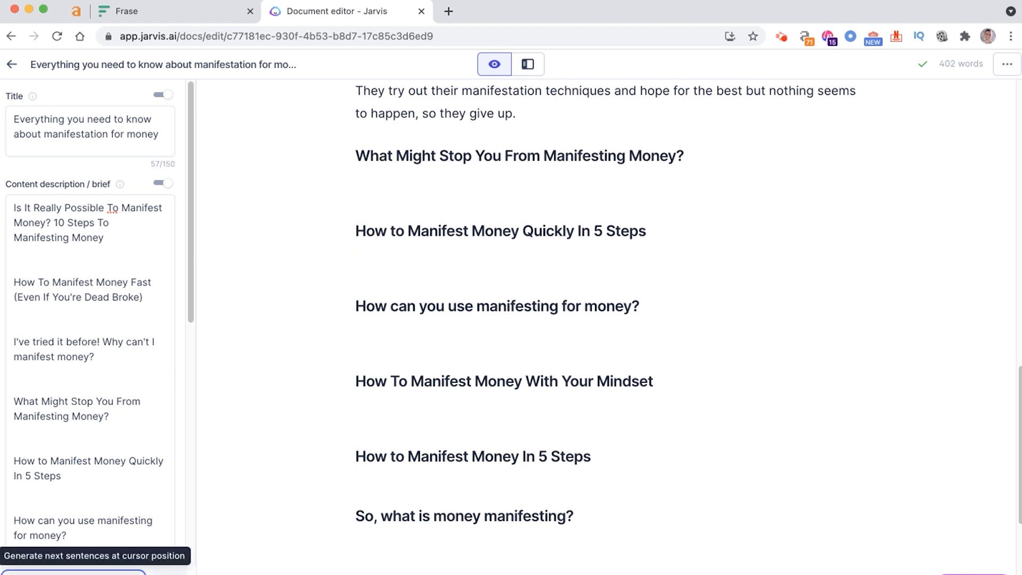
scroll(394, 253, up, 1)
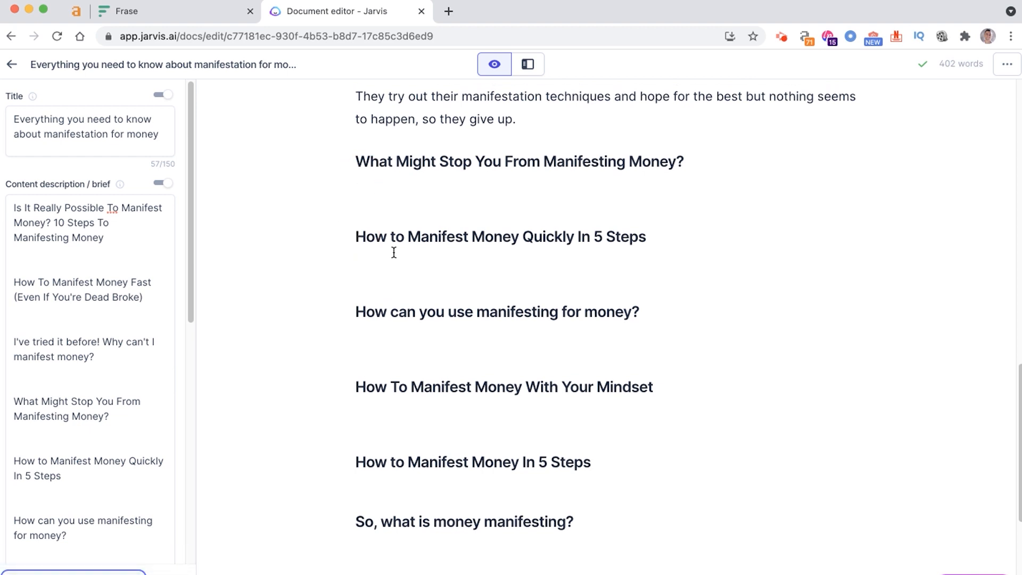